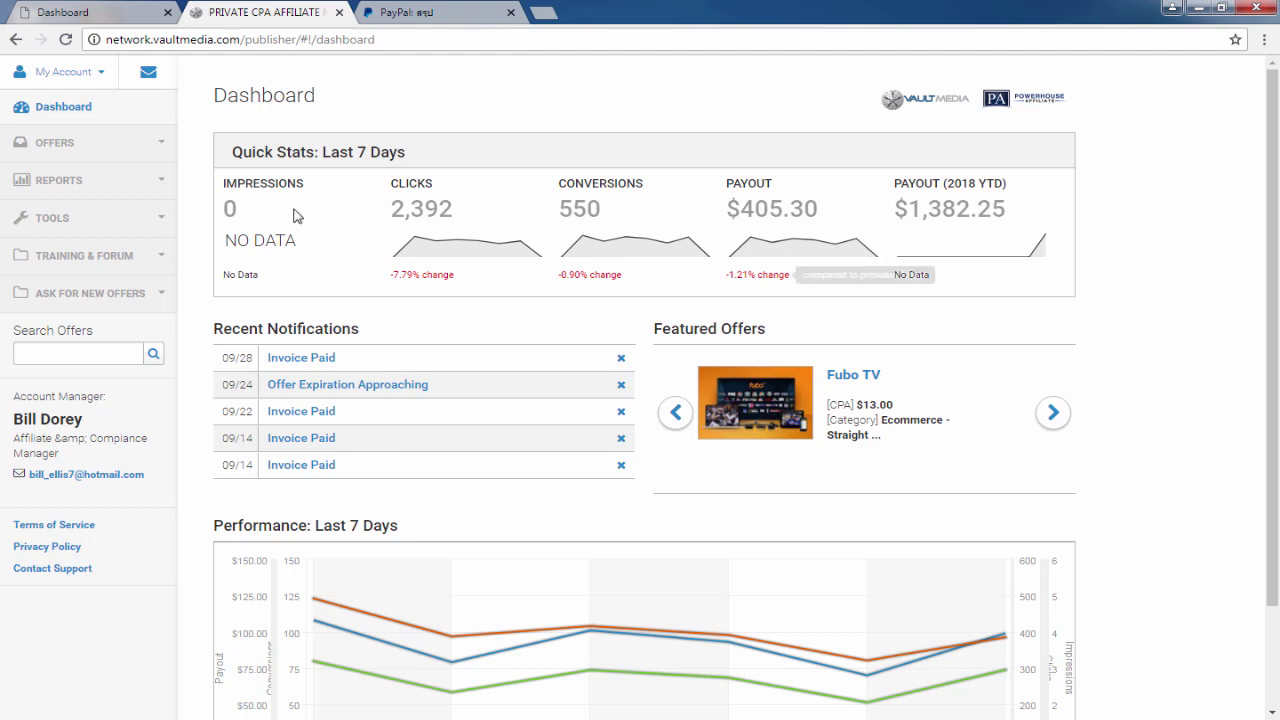
- Open the Vault Media billing page and examine the amount of the latest payment in the Payments table
left_click(70, 74)
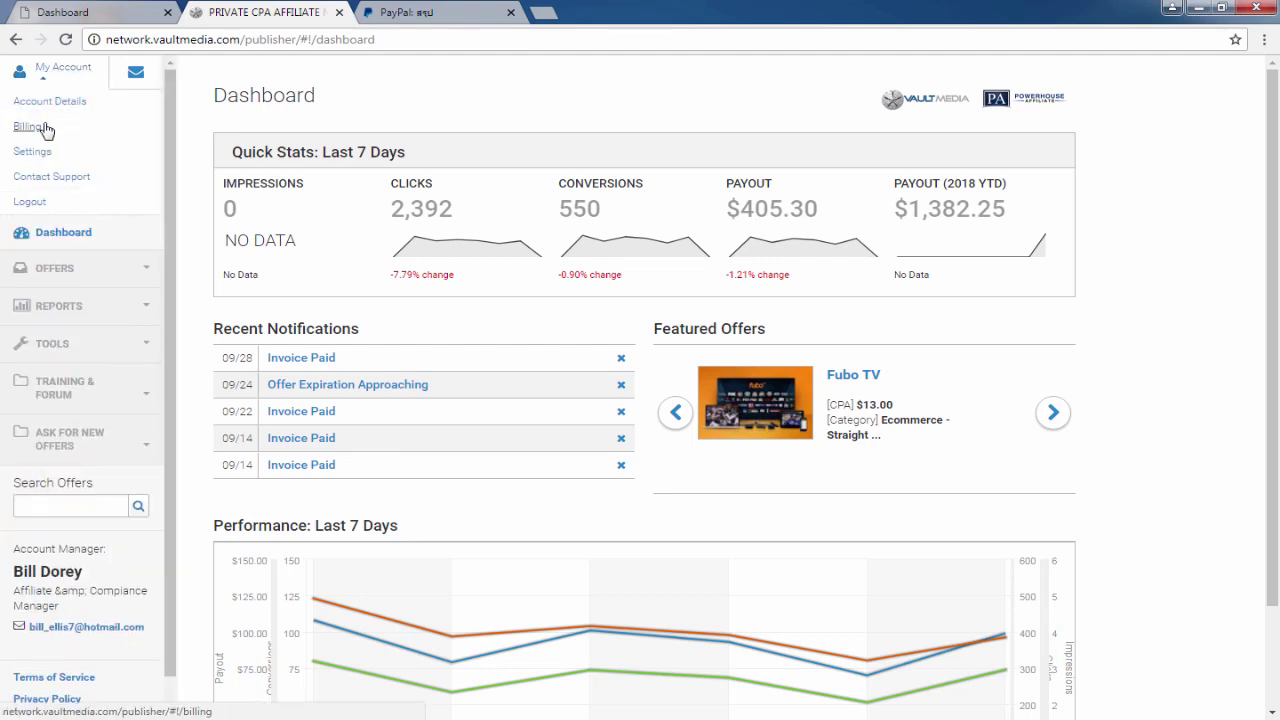
left_click(28, 128)
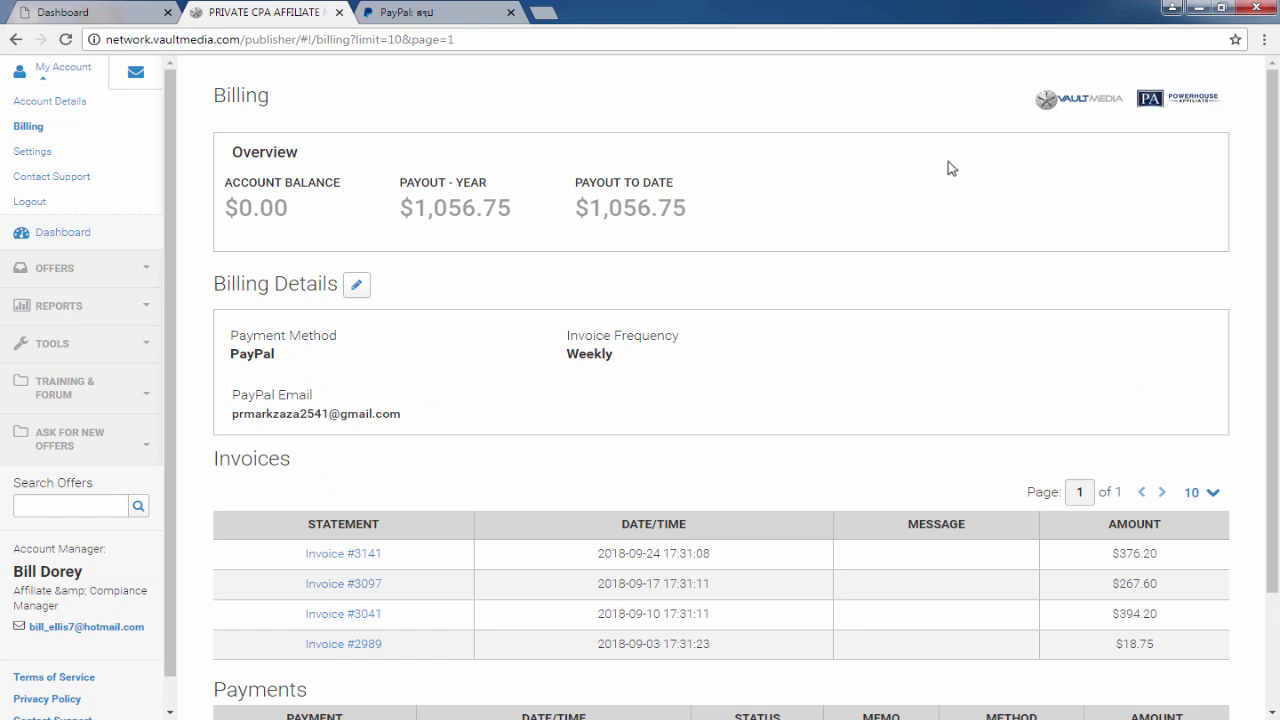
scroll(1278, 150, "down", 2)
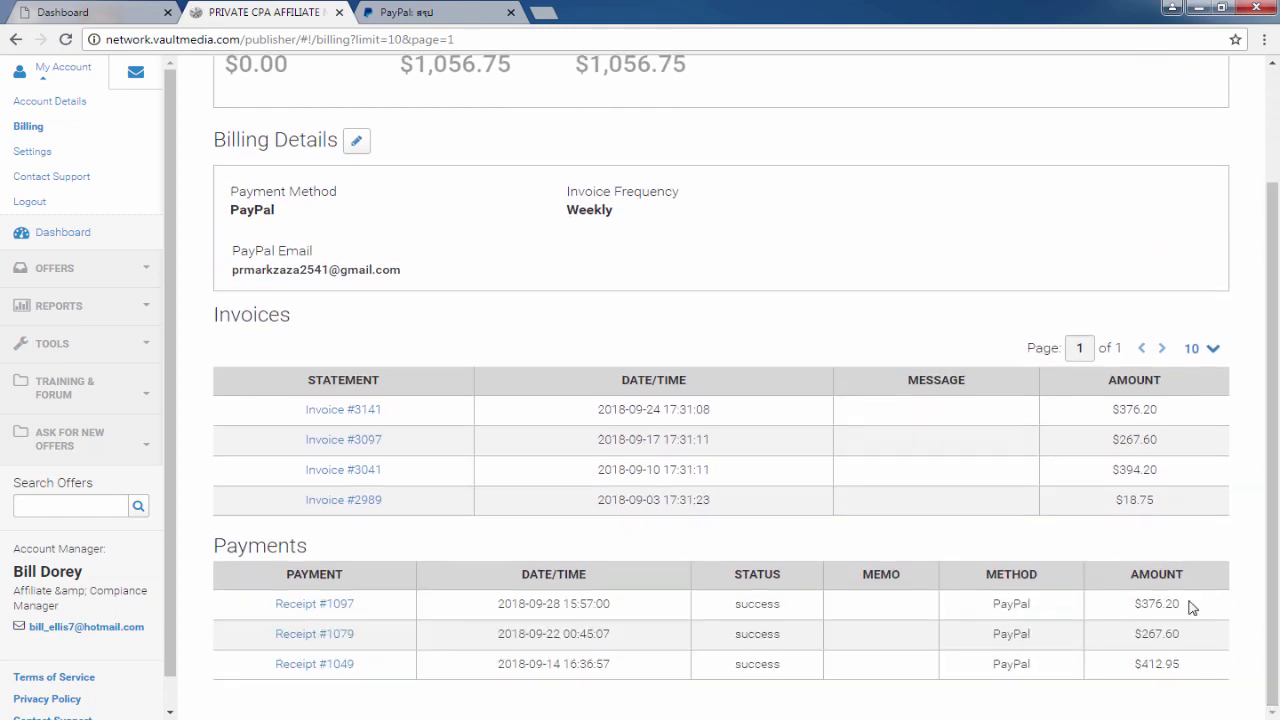
left_click_drag(1134, 604, 1204, 606)
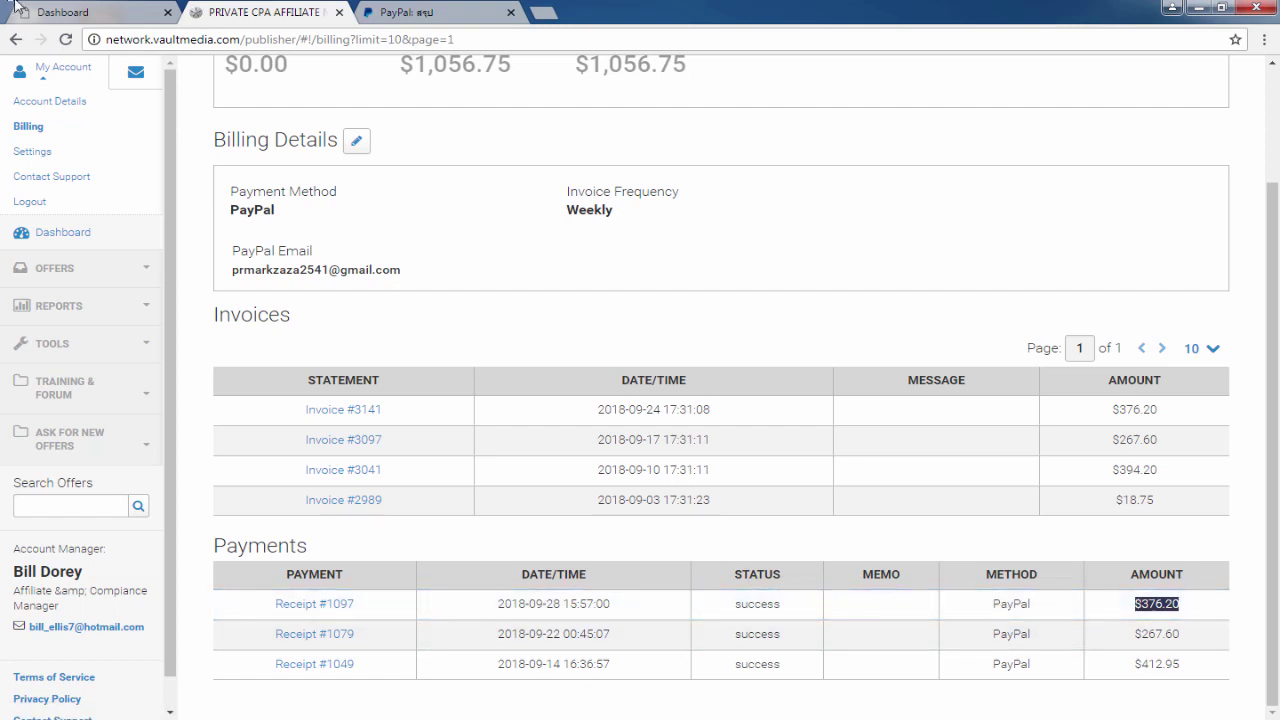
- Switch to the Powerhouse Affiliate dashboard and check the total commission earned
left_click(76, 8)
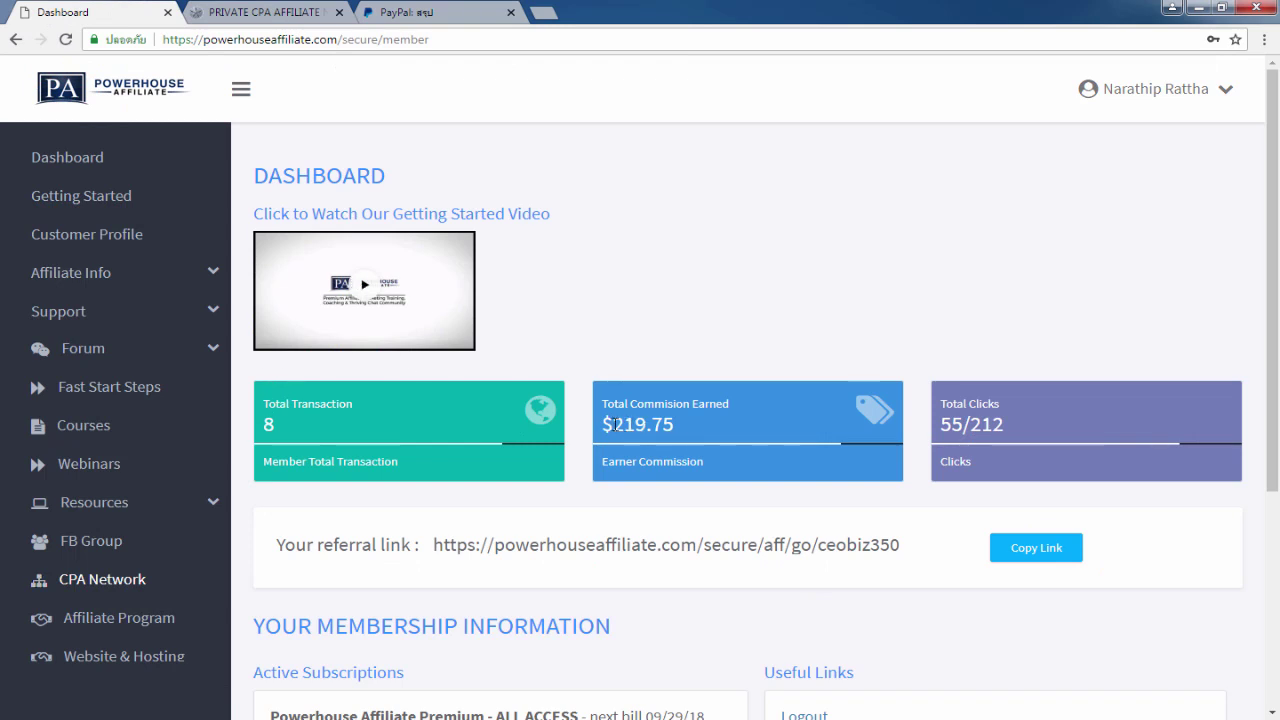
left_click_drag(604, 424, 655, 441)
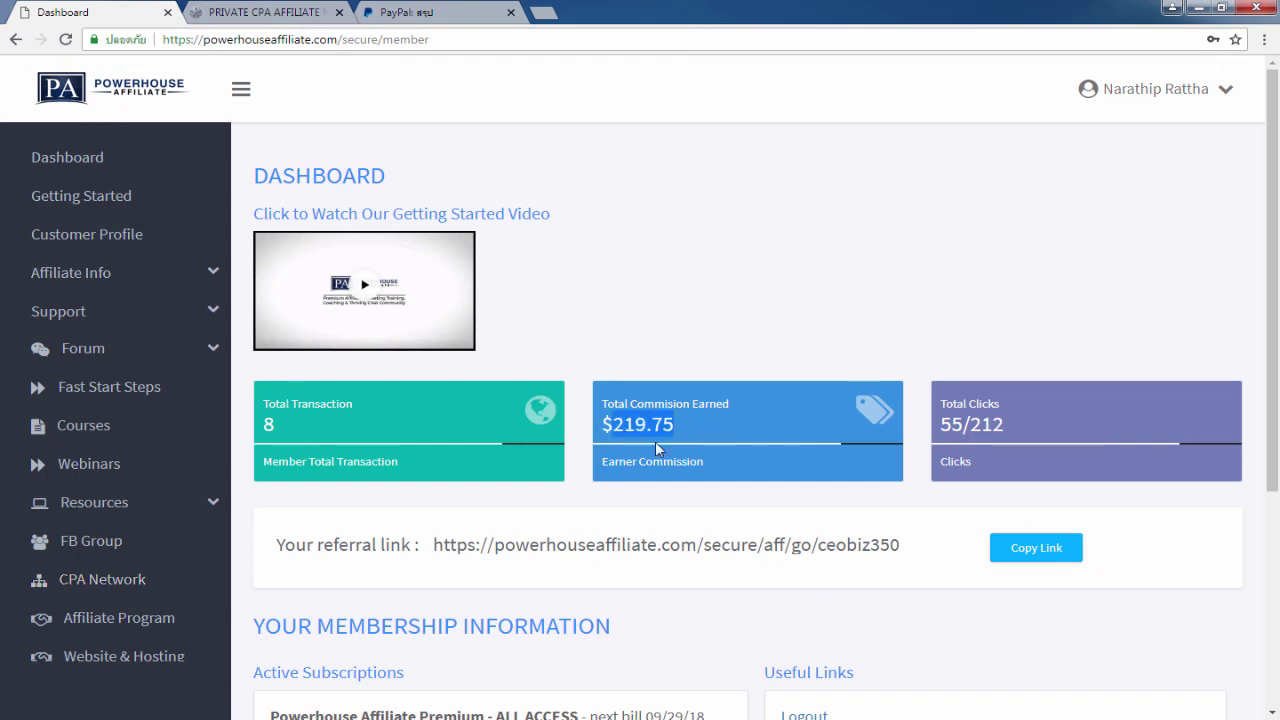
left_click(560, 434)
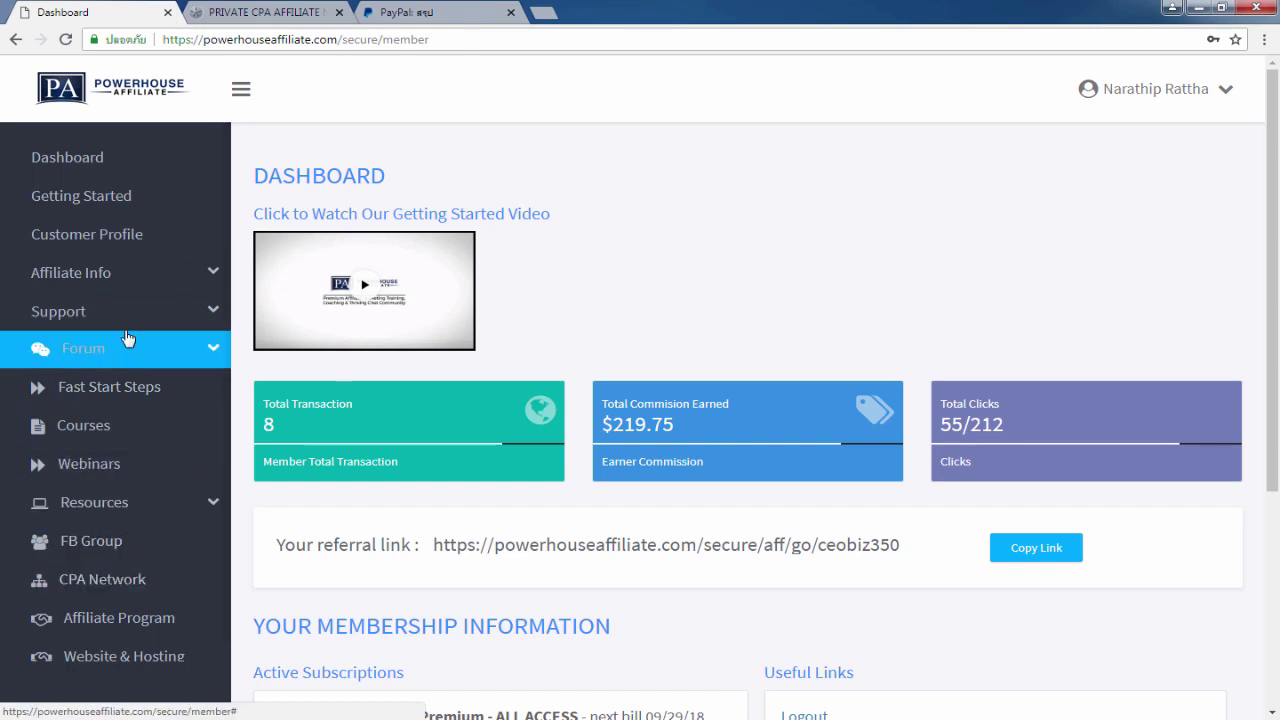
- Open the affiliate payouts list in Powerhouse Affiliate and examine the amount of the paid PayPal payout
left_click(90, 276)
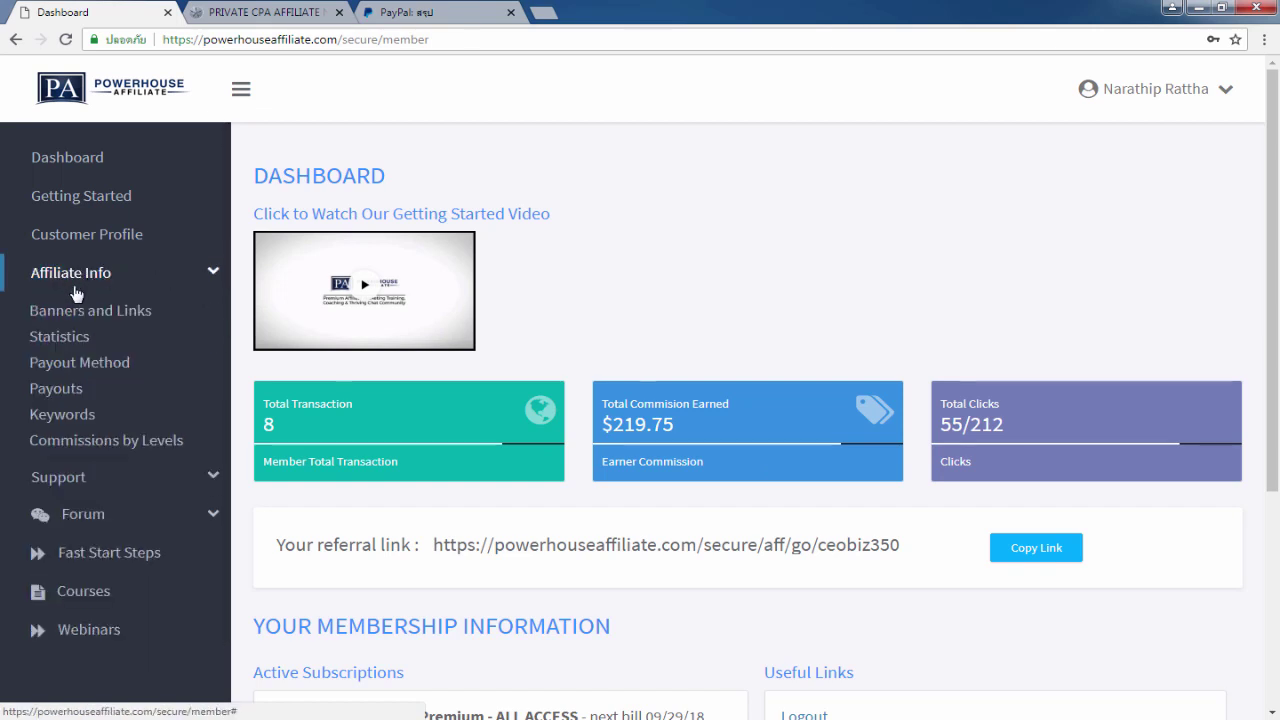
left_click(45, 391)
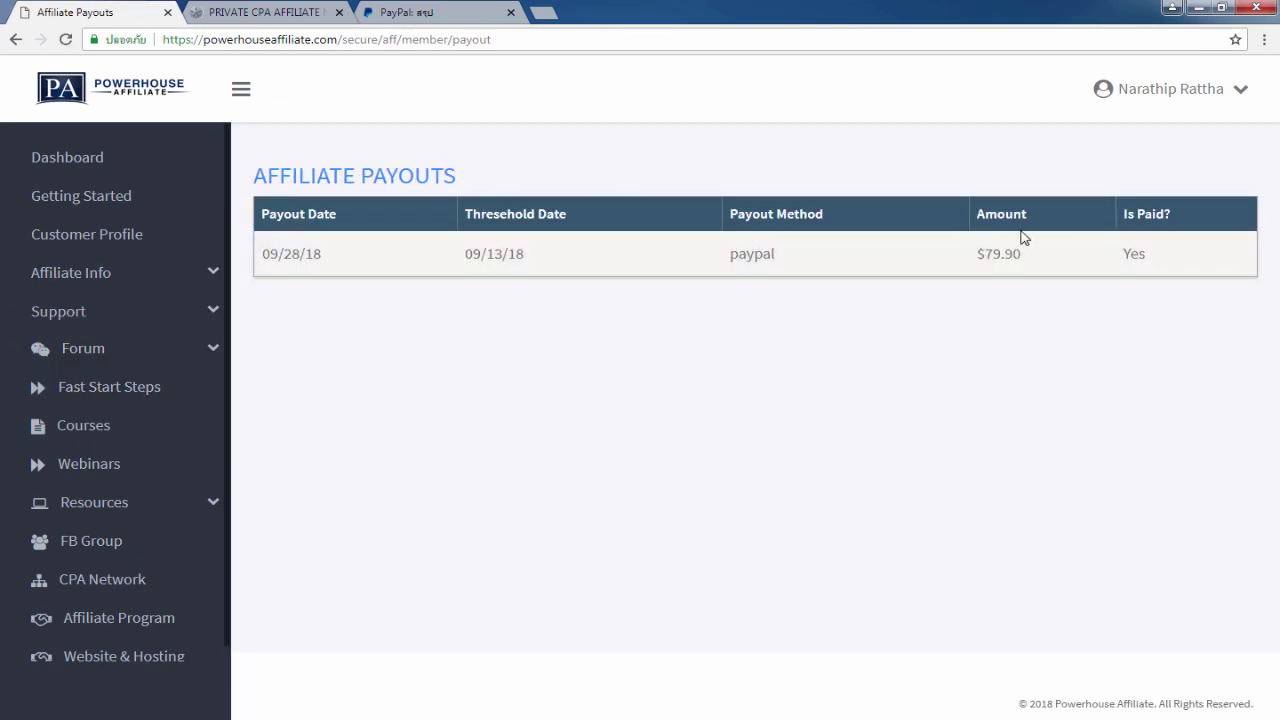
left_click(137, 157)
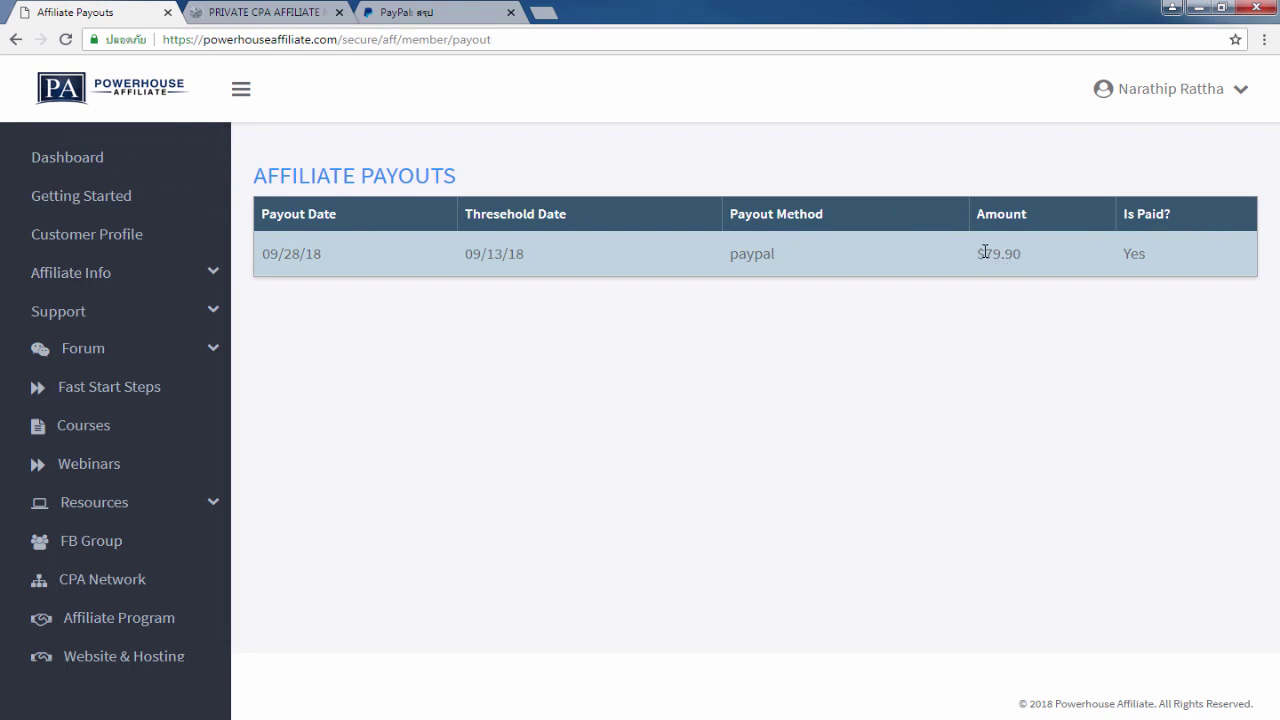
left_click_drag(1023, 257, 1010, 276)
left_click(1094, 300)
- Compare the Powerhouse Affiliate payout with the latest payment on the Vault Media billing page
left_click(262, 12)
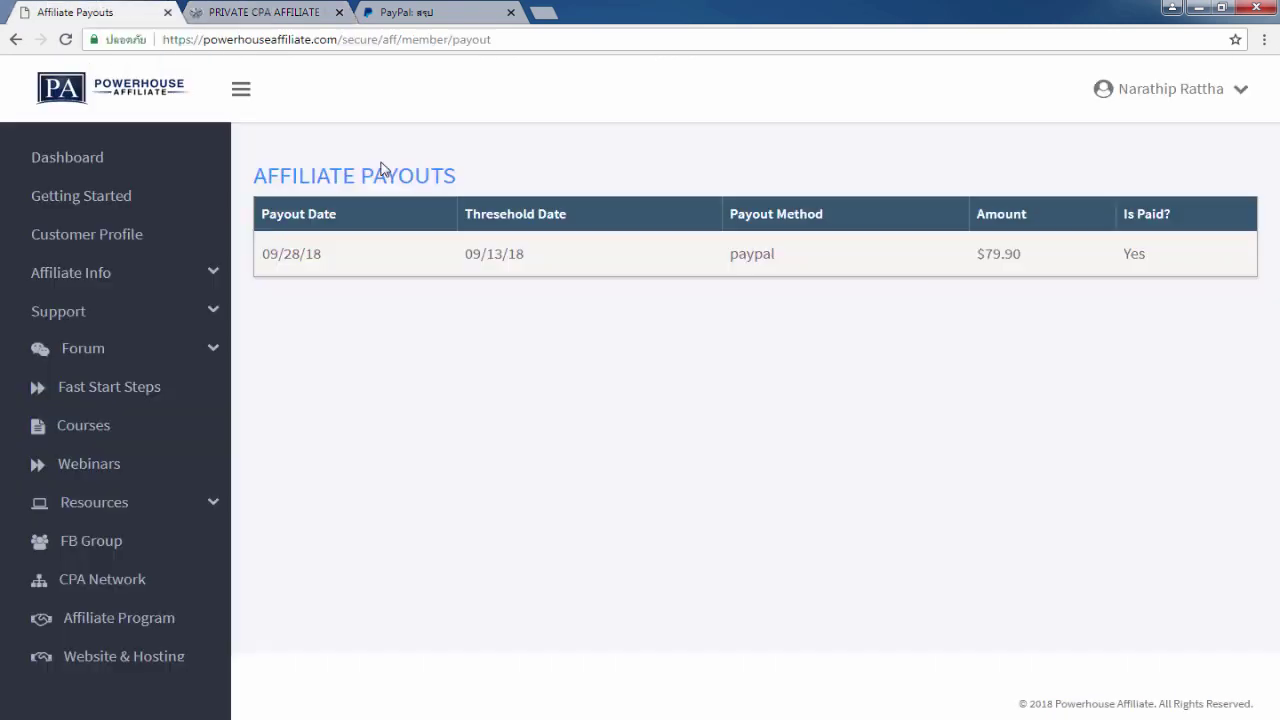
left_click(75, 12)
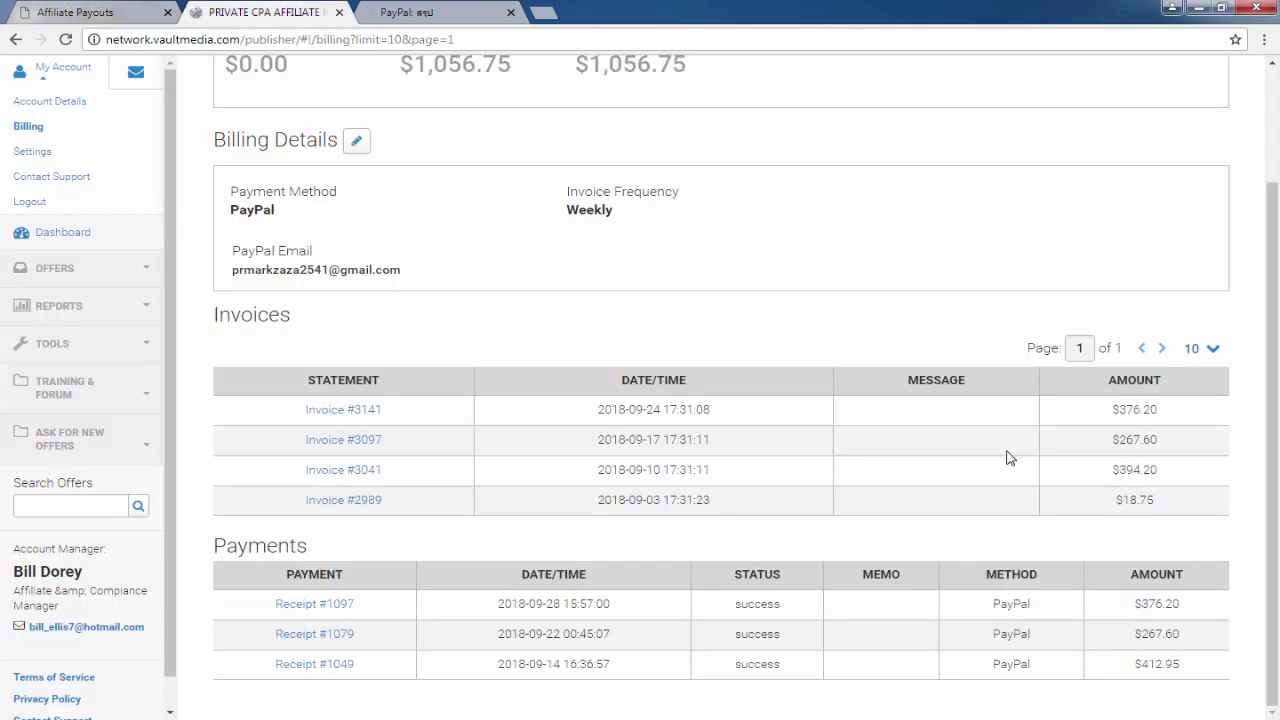
left_click(262, 12)
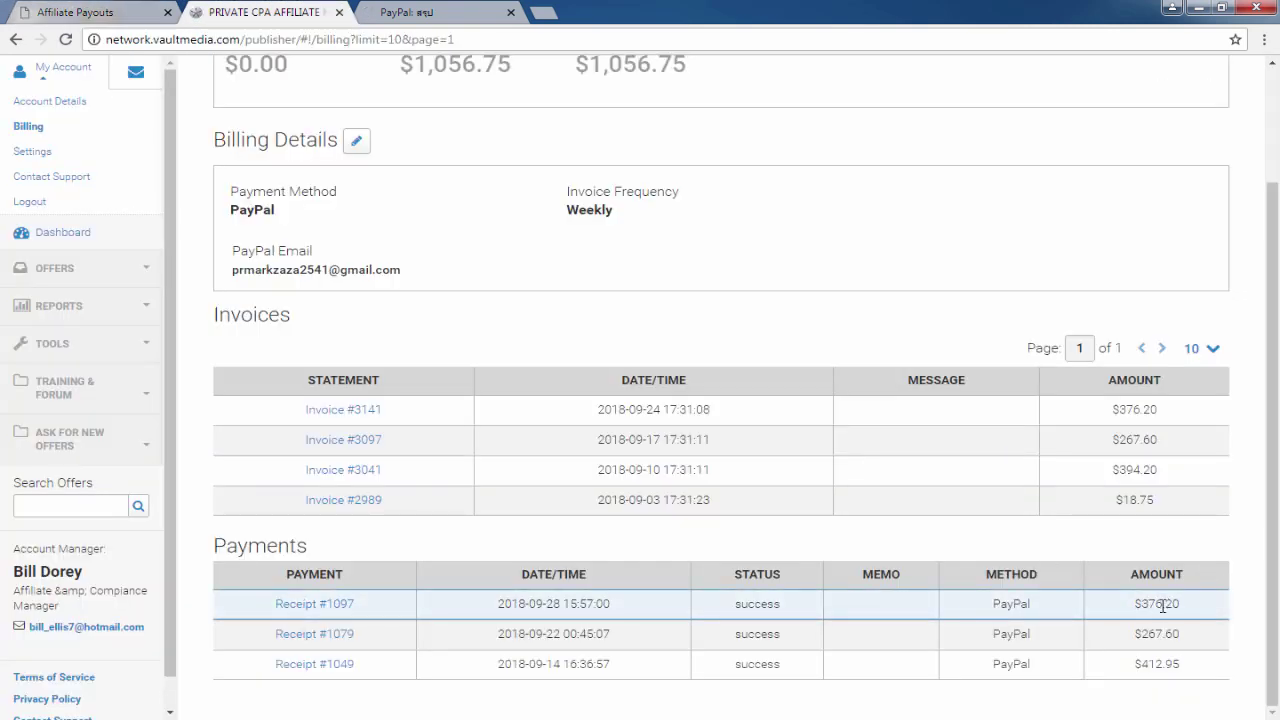
key("ctrl+shift+Tab")
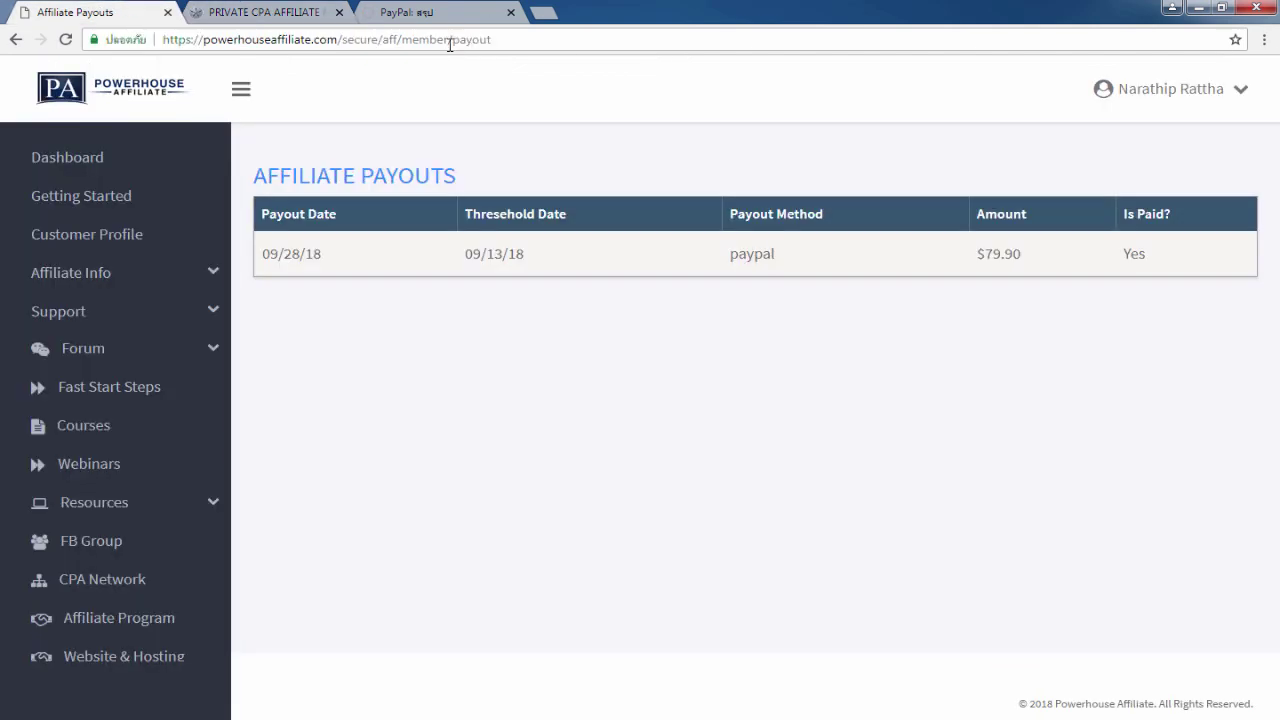
left_click(280, 10)
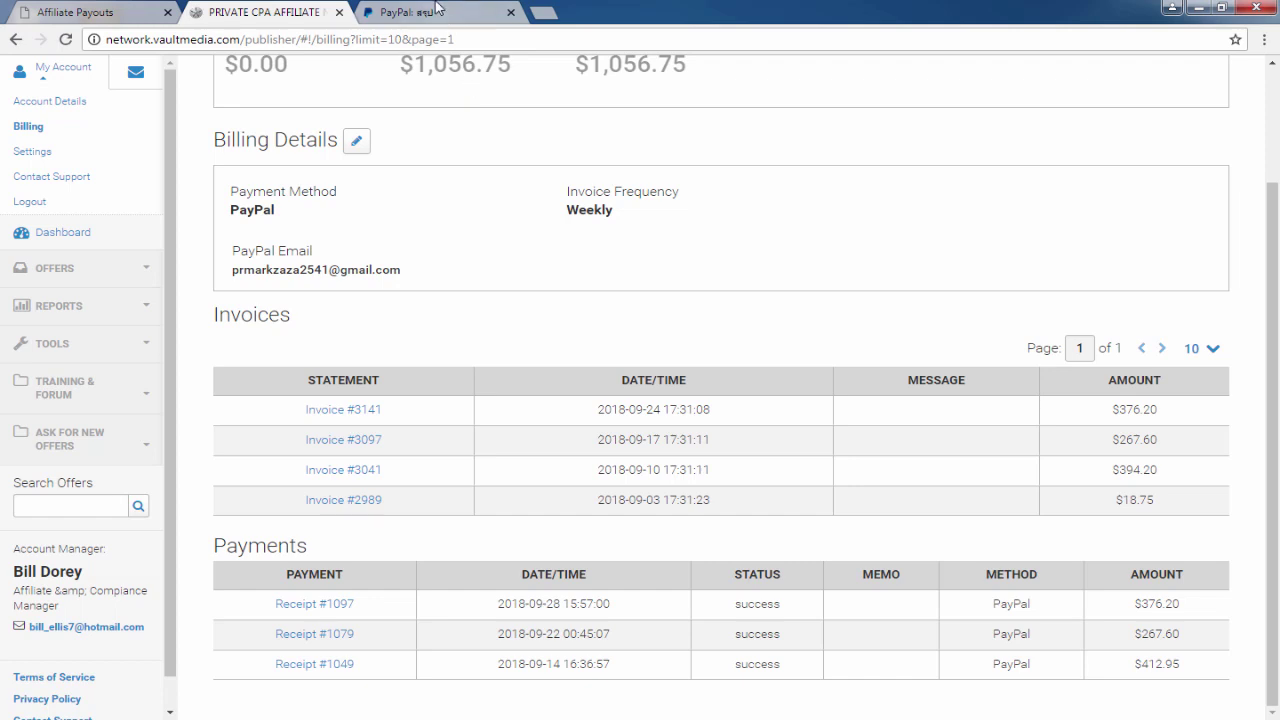
- Switch to PayPal and review the sent amount, fee and total of the 28 September Powerhouse Affiliate payment, closing its details when done
key("ctrl+Tab")
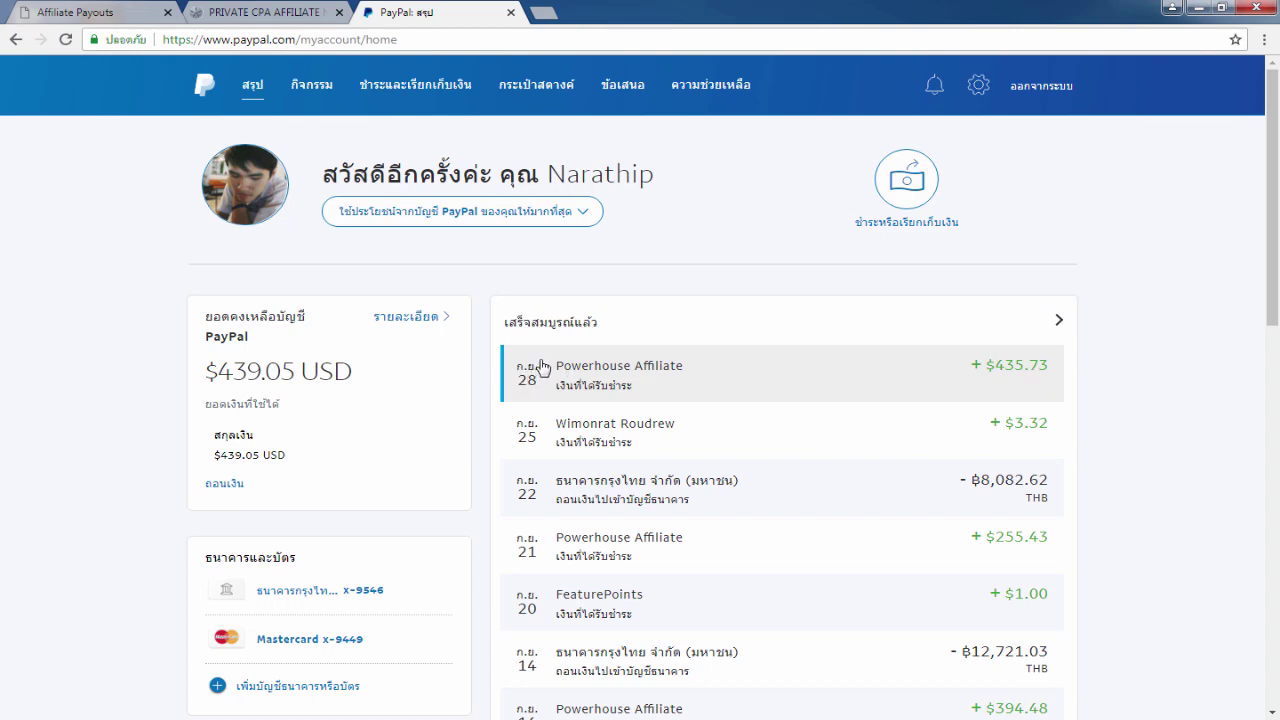
left_click(691, 381)
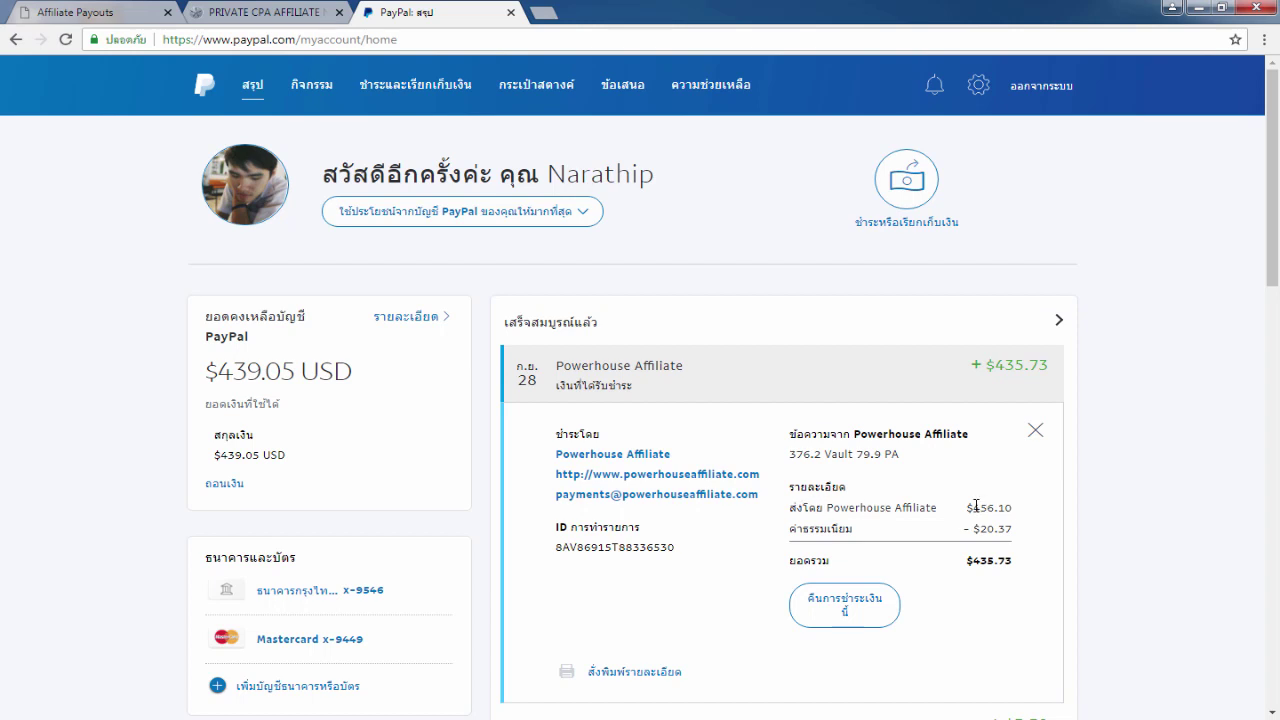
left_click_drag(976, 505, 1013, 507)
left_click(1003, 516)
left_click_drag(798, 528, 842, 530)
left_click_drag(976, 528, 1012, 561)
left_click(1000, 531)
left_click(1010, 532)
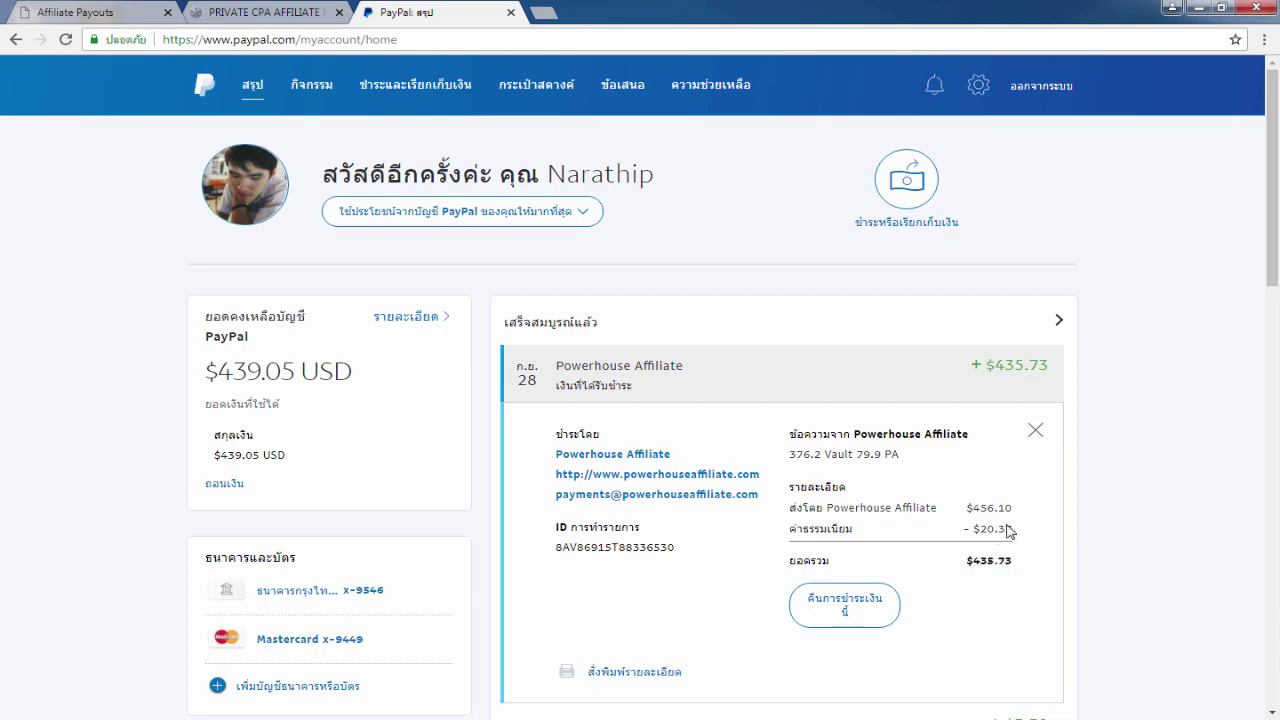
left_click(1023, 381)
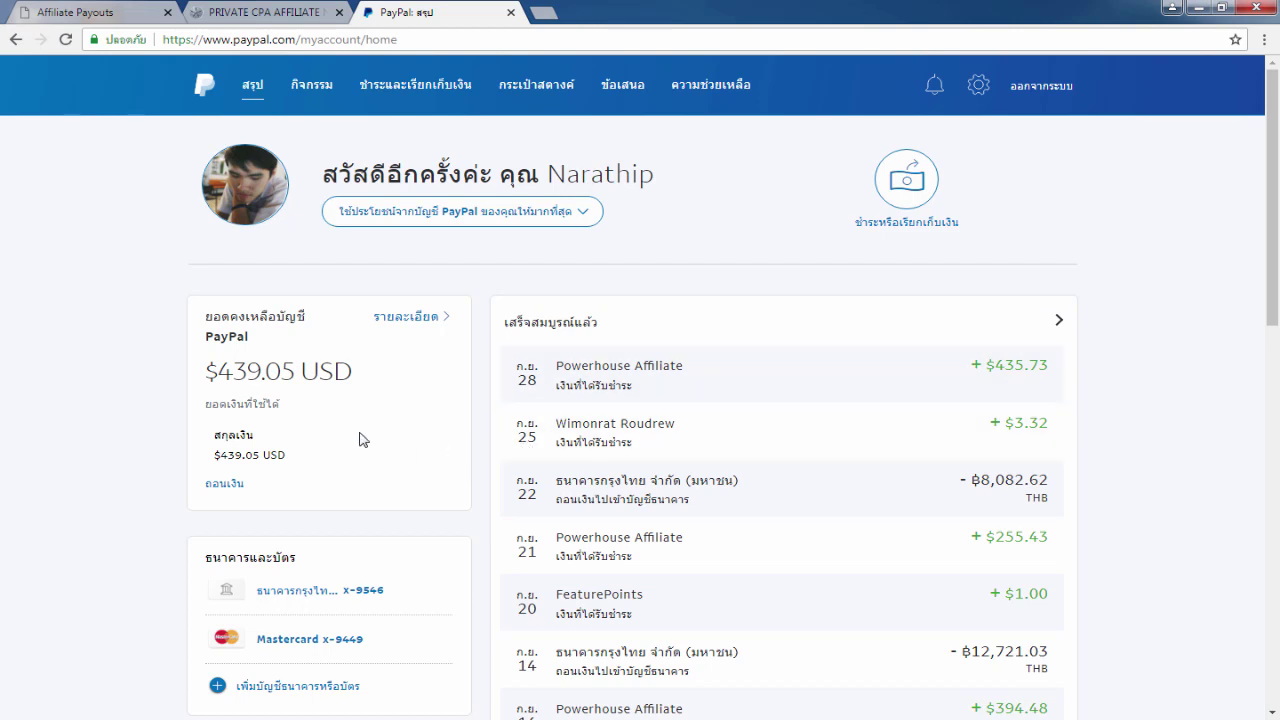
- Open the withdrawal form for the PayPal balance and read the note on the bank processing time
left_click(224, 485)
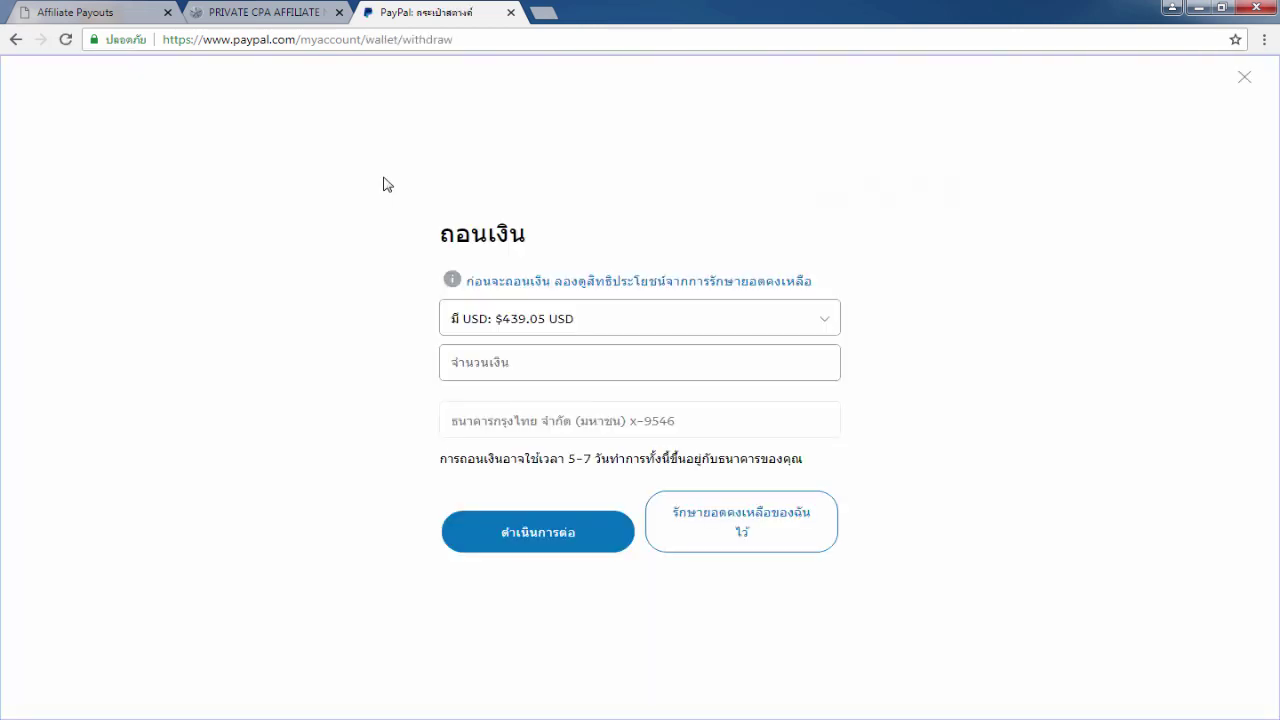
left_click_drag(565, 459, 610, 459)
left_click(608, 459)
left_click_drag(665, 462, 804, 464)
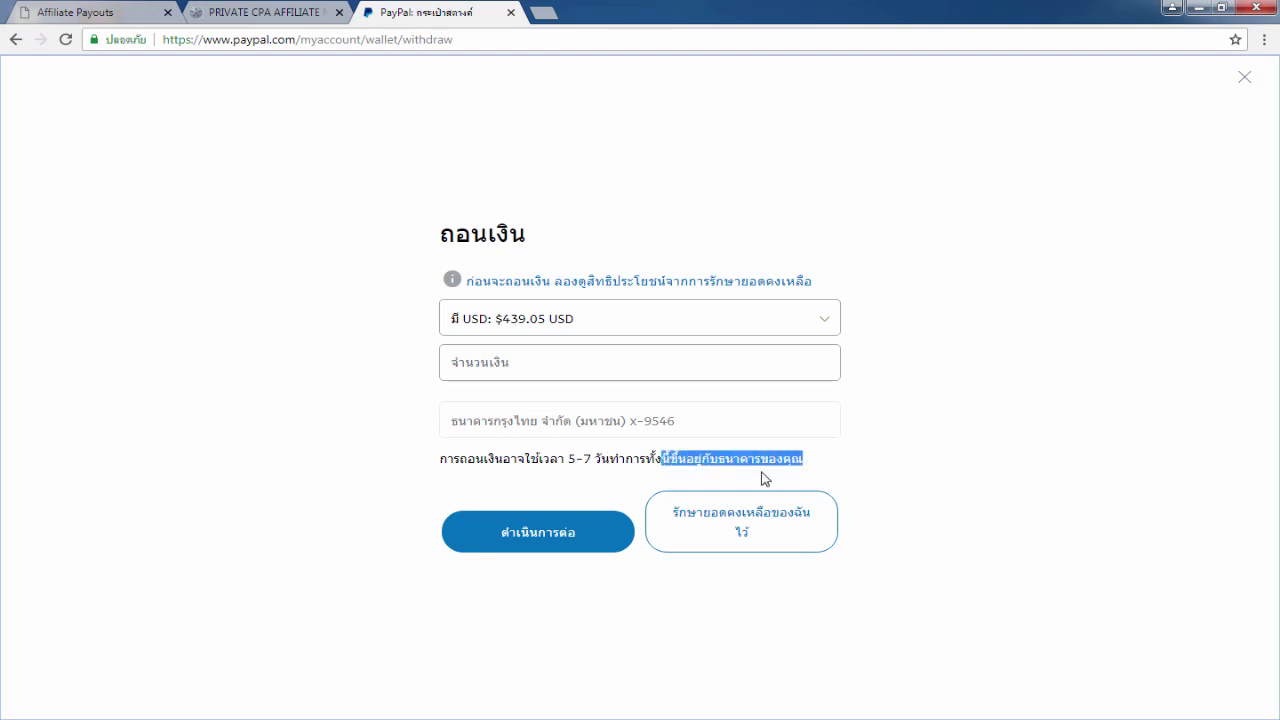
left_click(601, 459)
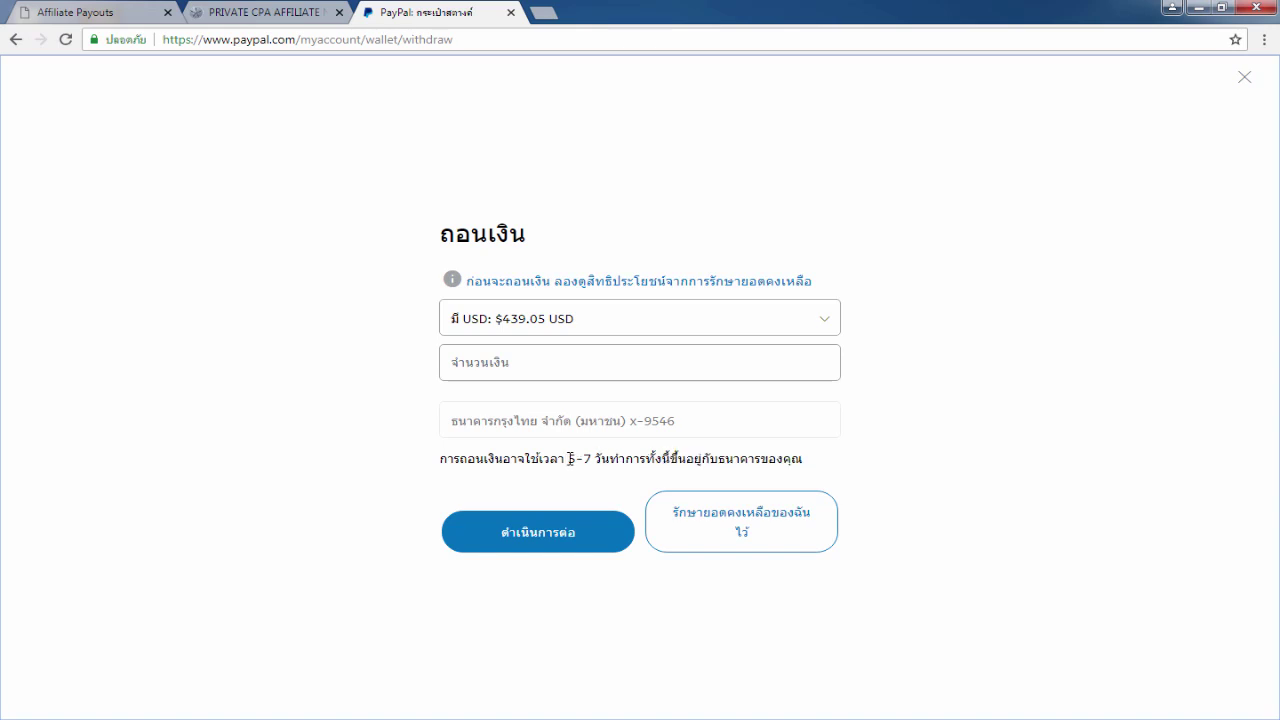
left_click_drag(566, 461, 602, 461)
left_click(636, 457)
- Check today's date in the system calendar and return to the withdrawal form
left_click(500, 352)
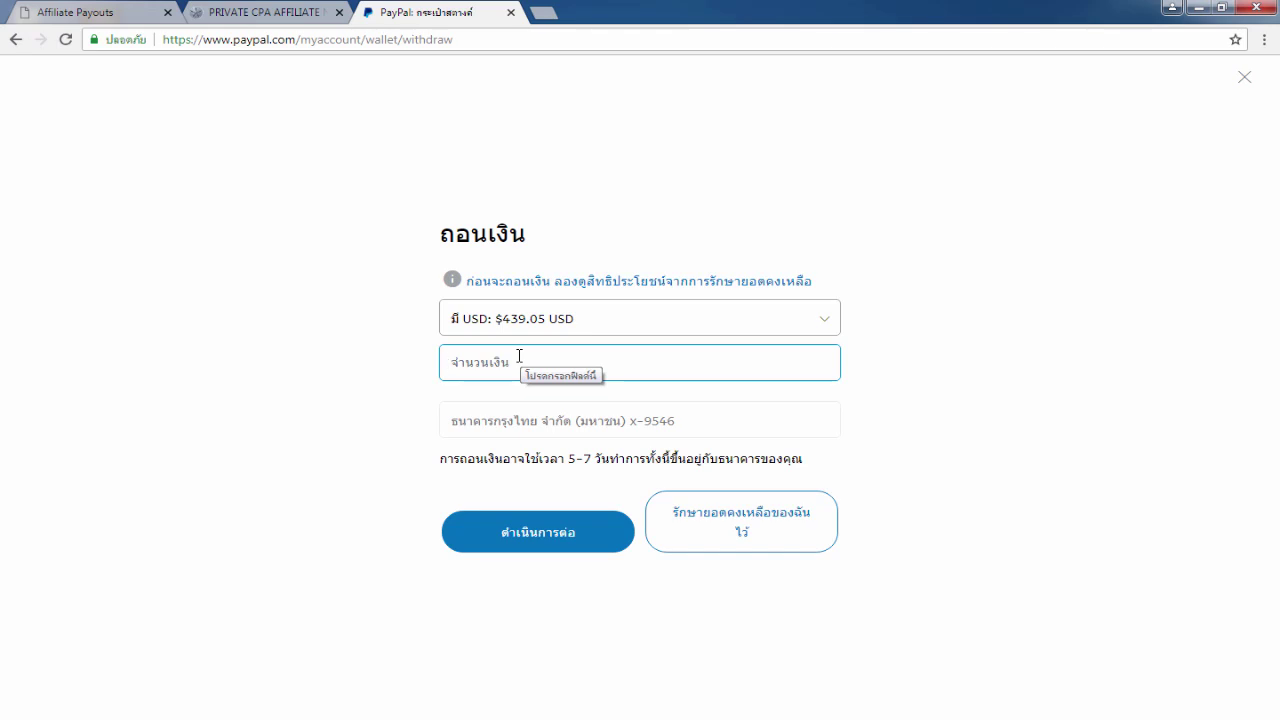
left_click(1235, 719)
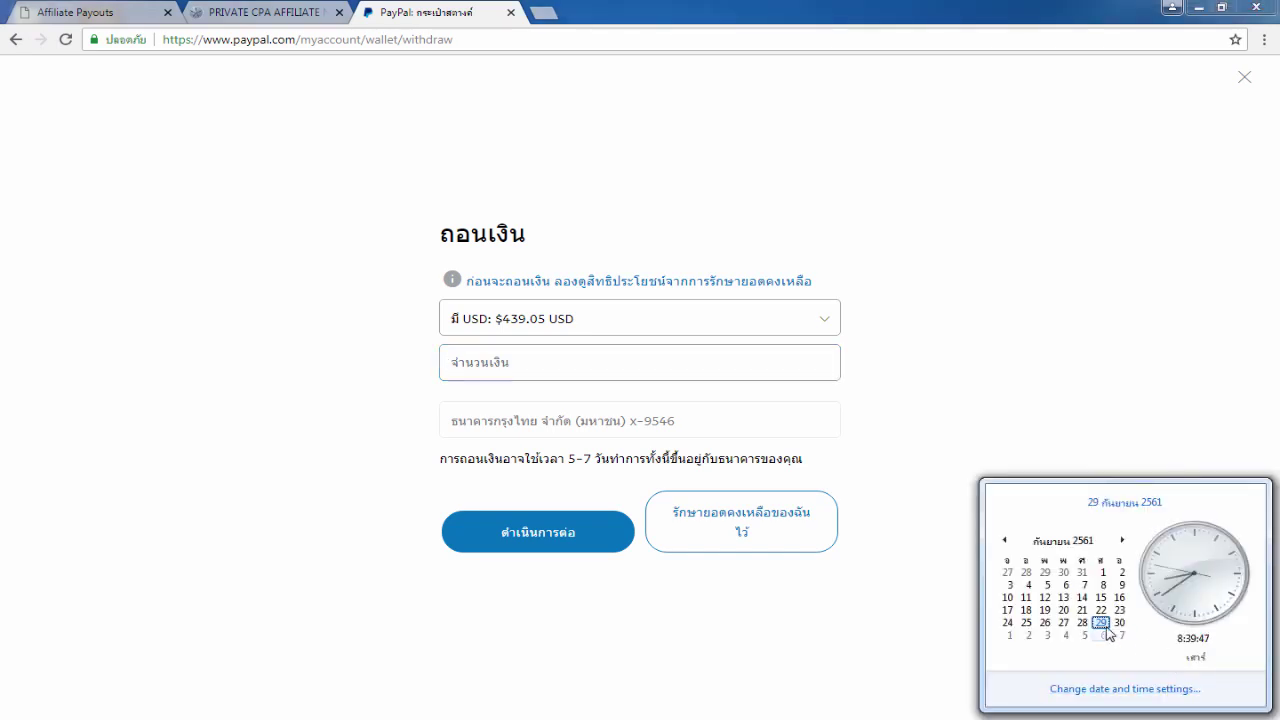
left_click(505, 368)
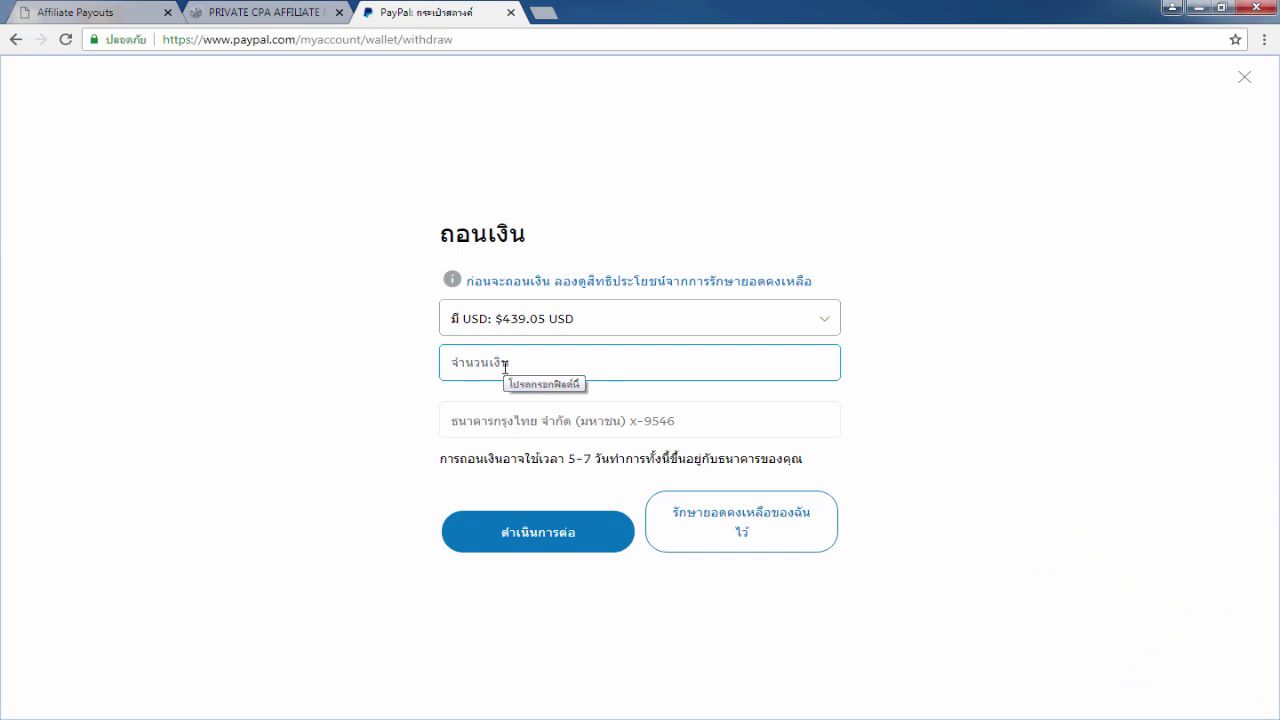
left_click(503, 396)
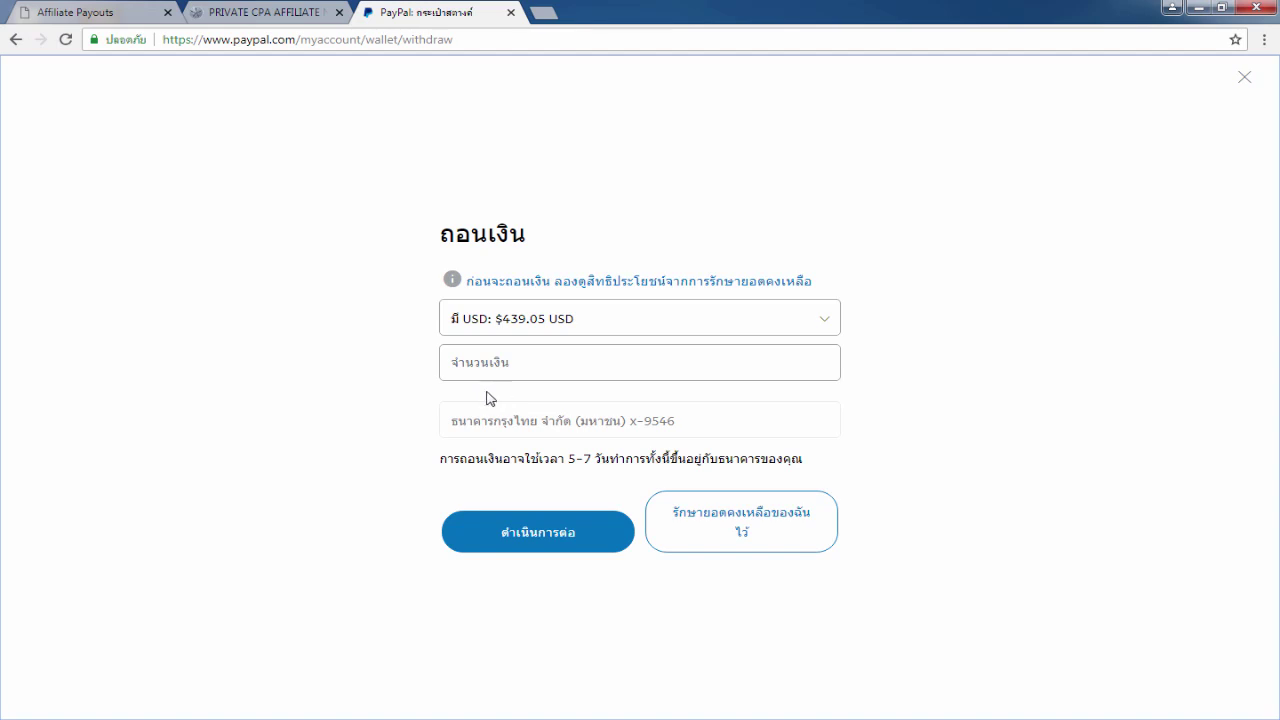
- Work out the withdrawal amount in Calculator by subtracting 50 from 439.05
left_click(391, 716)
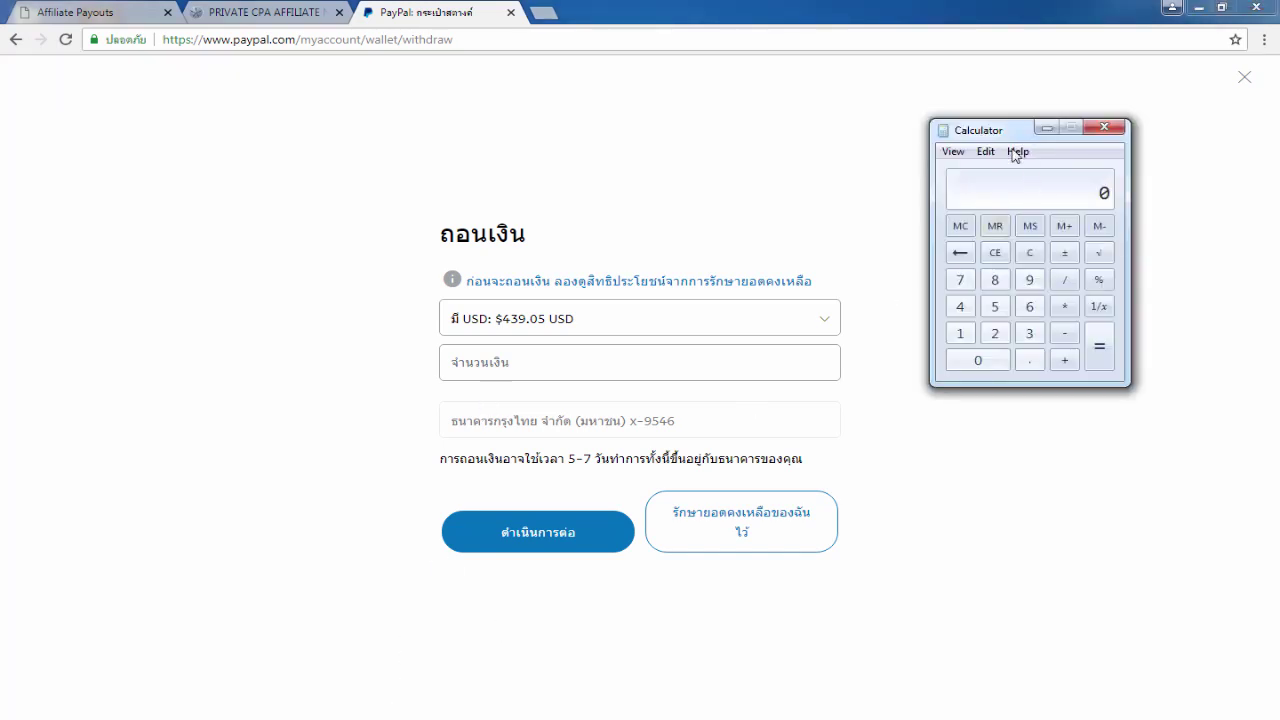
left_click_drag(1001, 132, 948, 150)
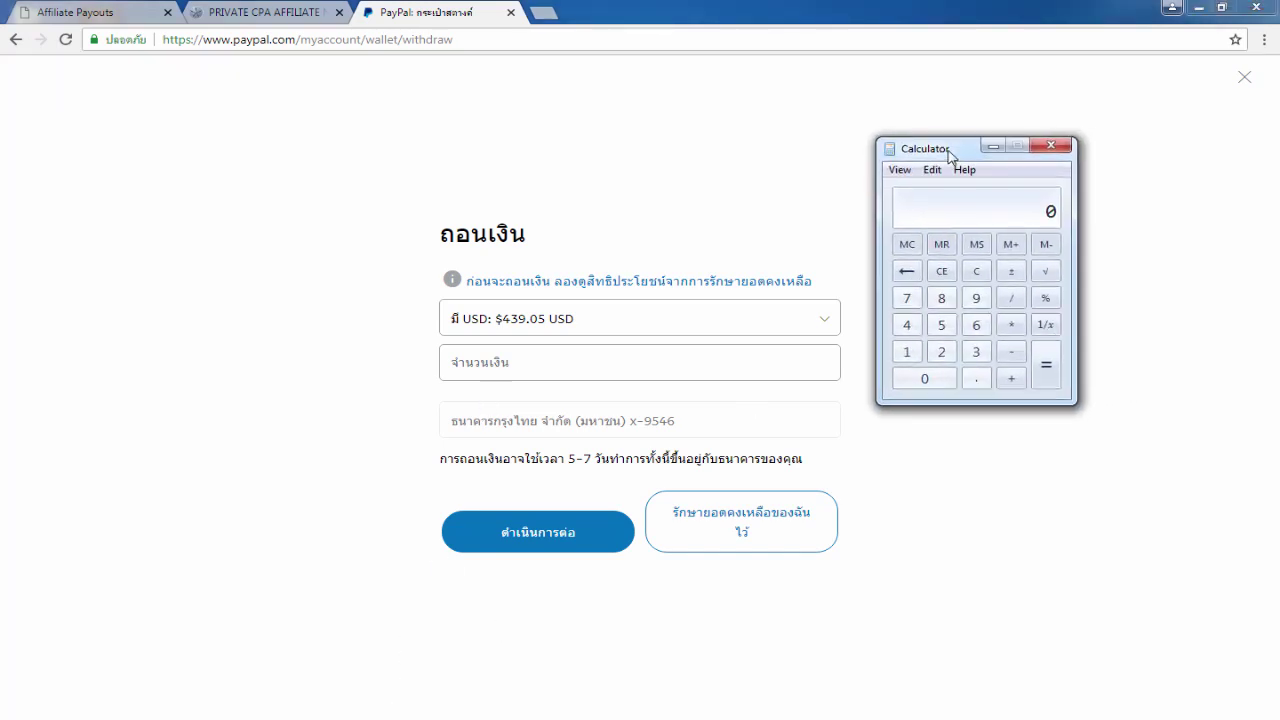
type("439.05")
key("minus")
type("50")
key("Return")
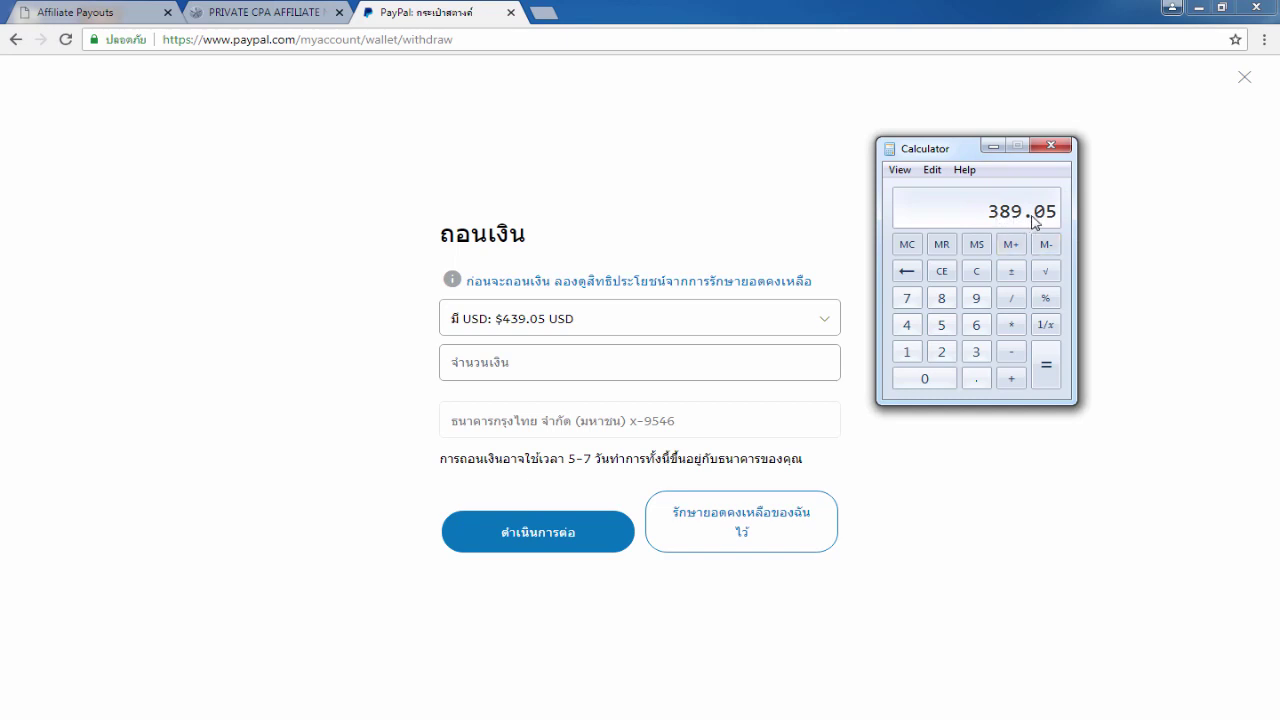
- Set the withdrawal amount to 389.05 USD, check the fee and continue to the review page
left_click(565, 346)
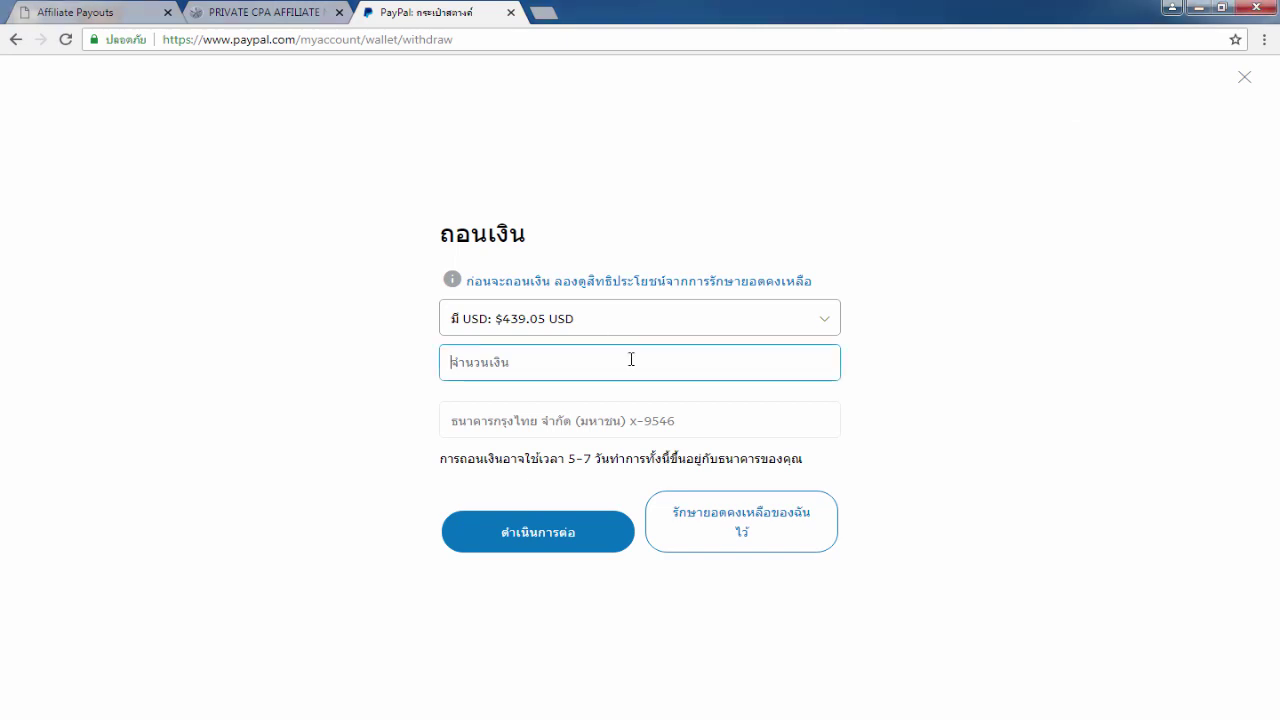
type("389.05 USD")
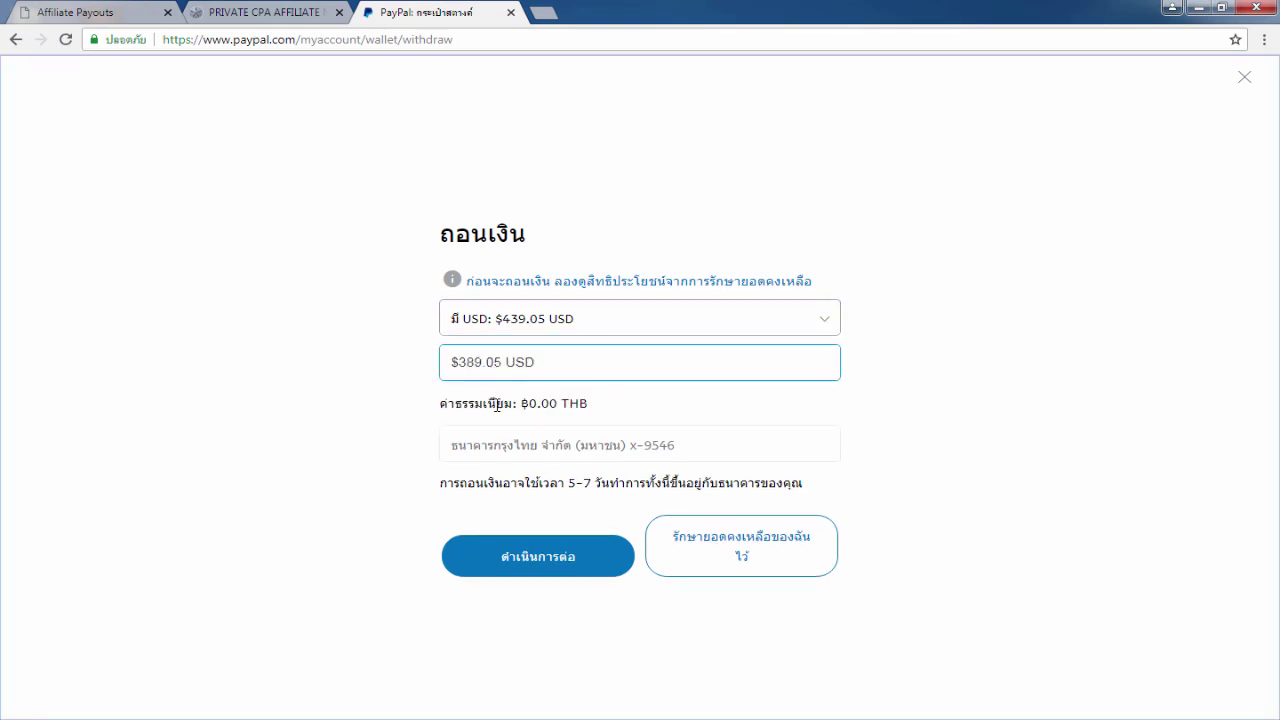
left_click(498, 405)
left_click_drag(513, 403, 525, 420)
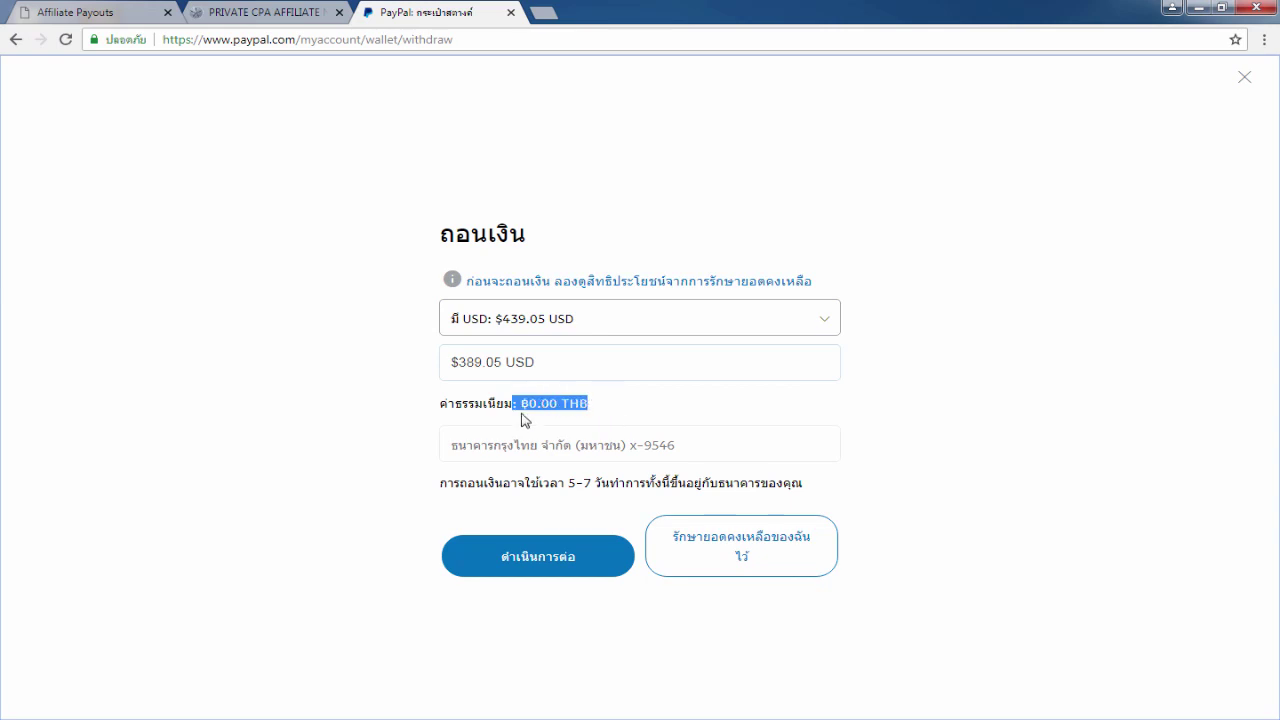
left_click(556, 402)
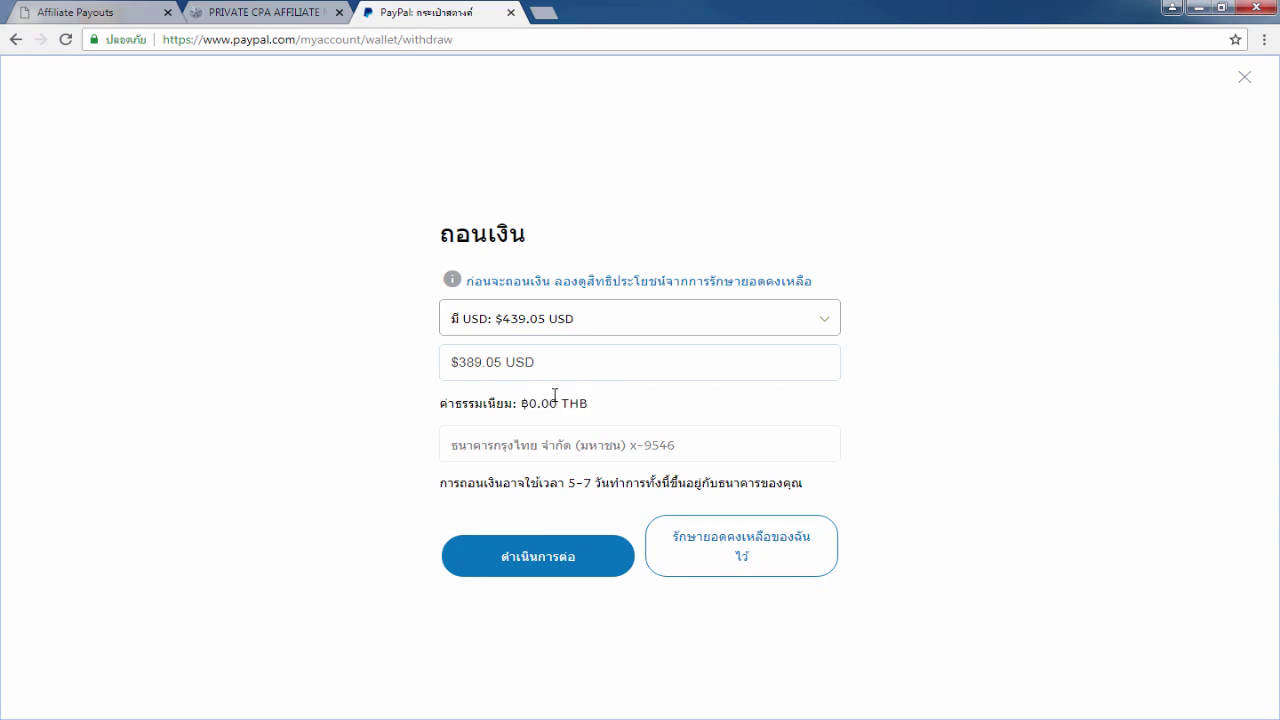
left_click(545, 565)
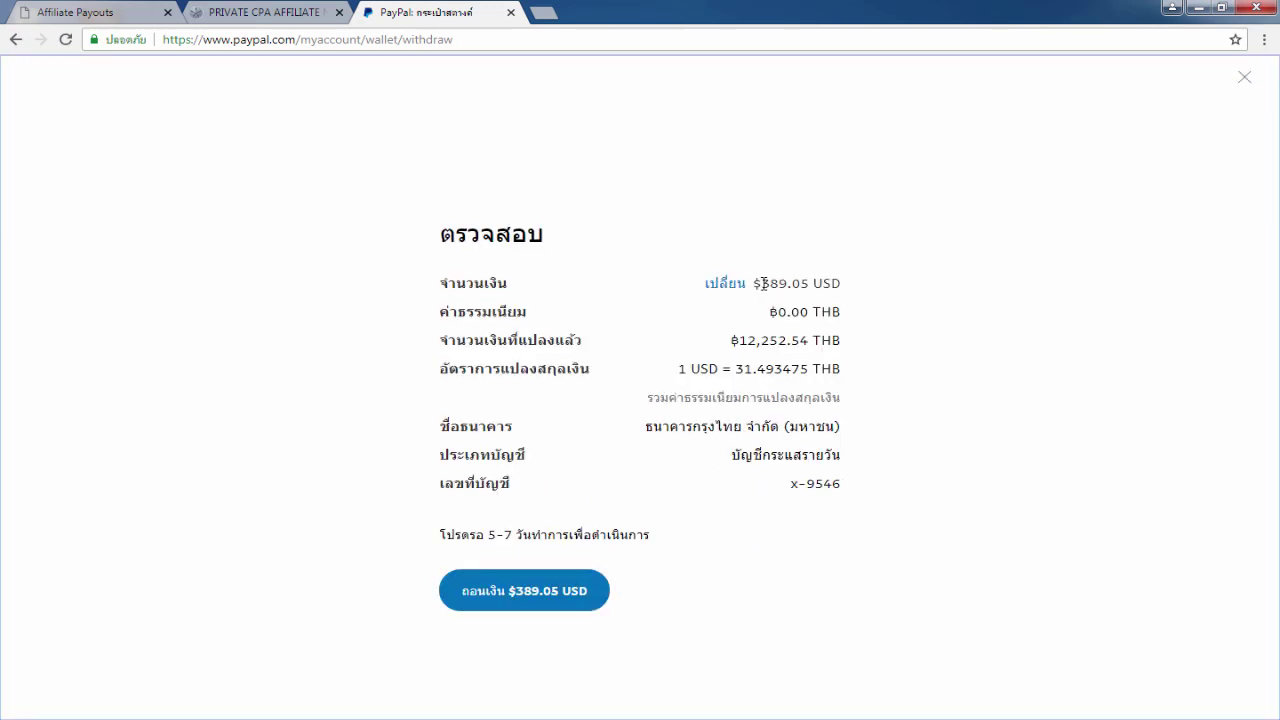
- Check the amount, fee and converted baht total on the review page, and submit the 389.05 USD withdrawal
left_click_drag(763, 283, 814, 284)
left_click(826, 311)
left_click_drag(738, 340, 790, 342)
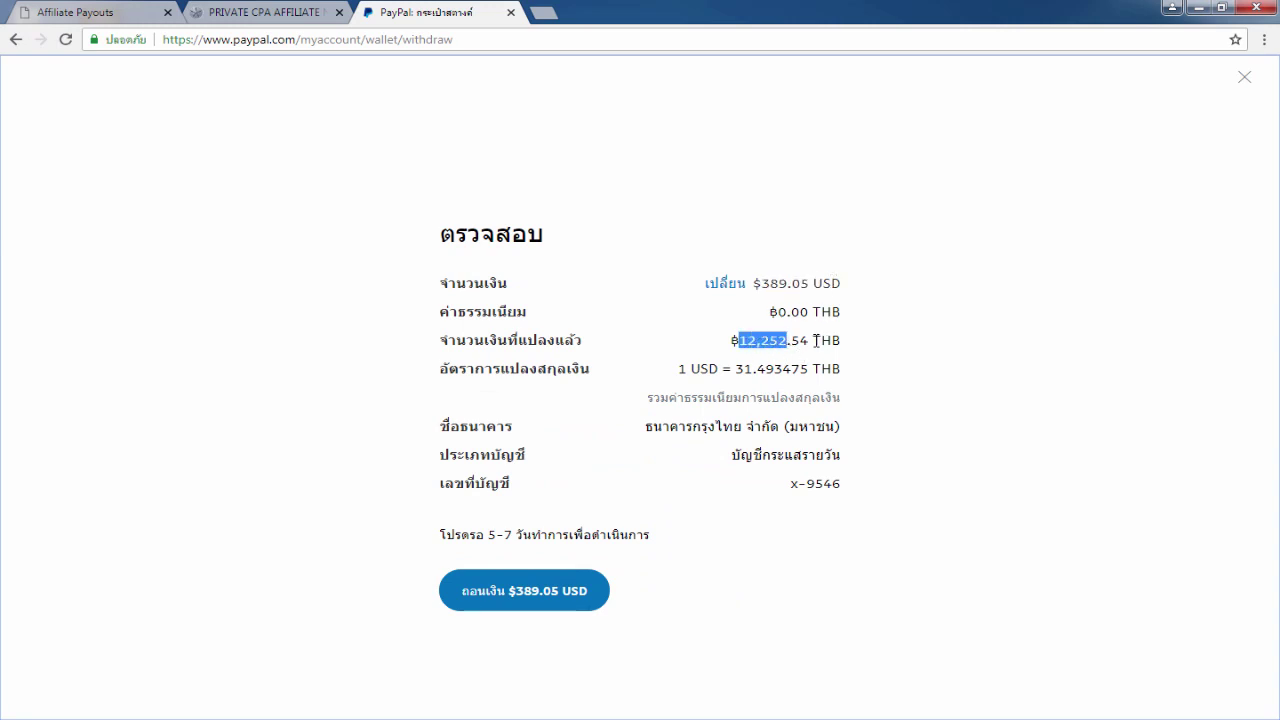
left_click(813, 342)
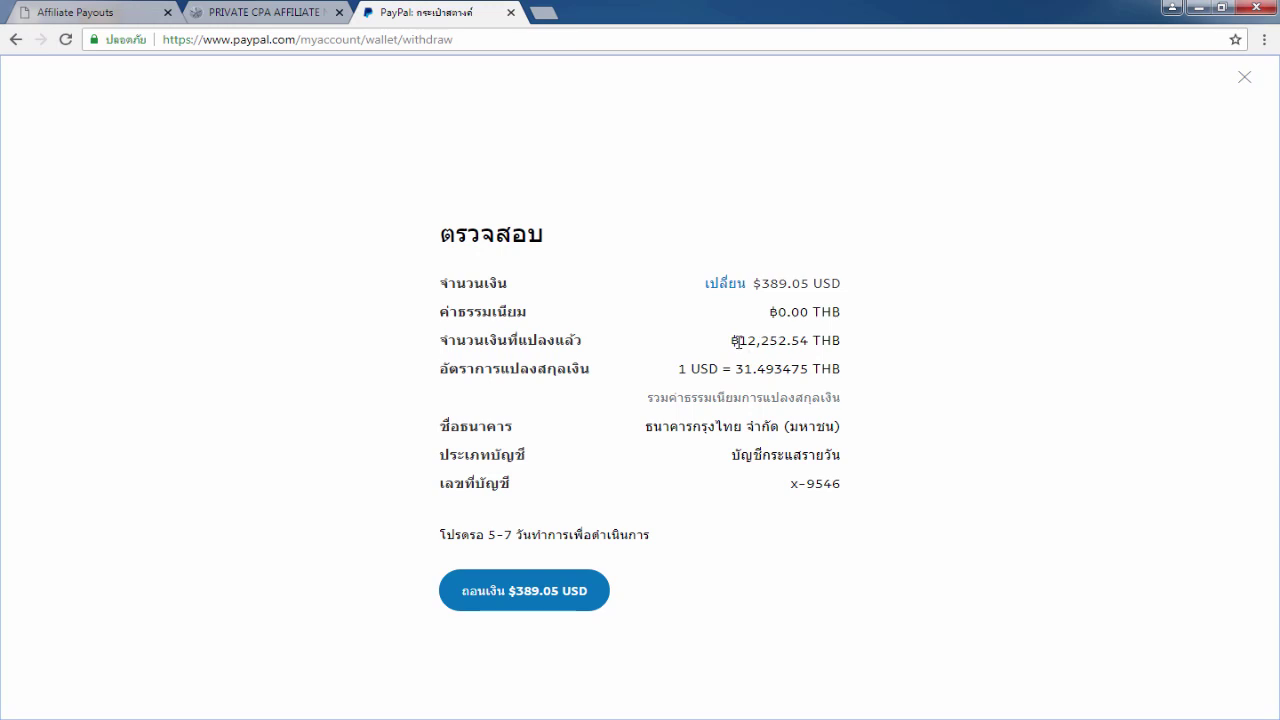
left_click_drag(738, 340, 808, 342)
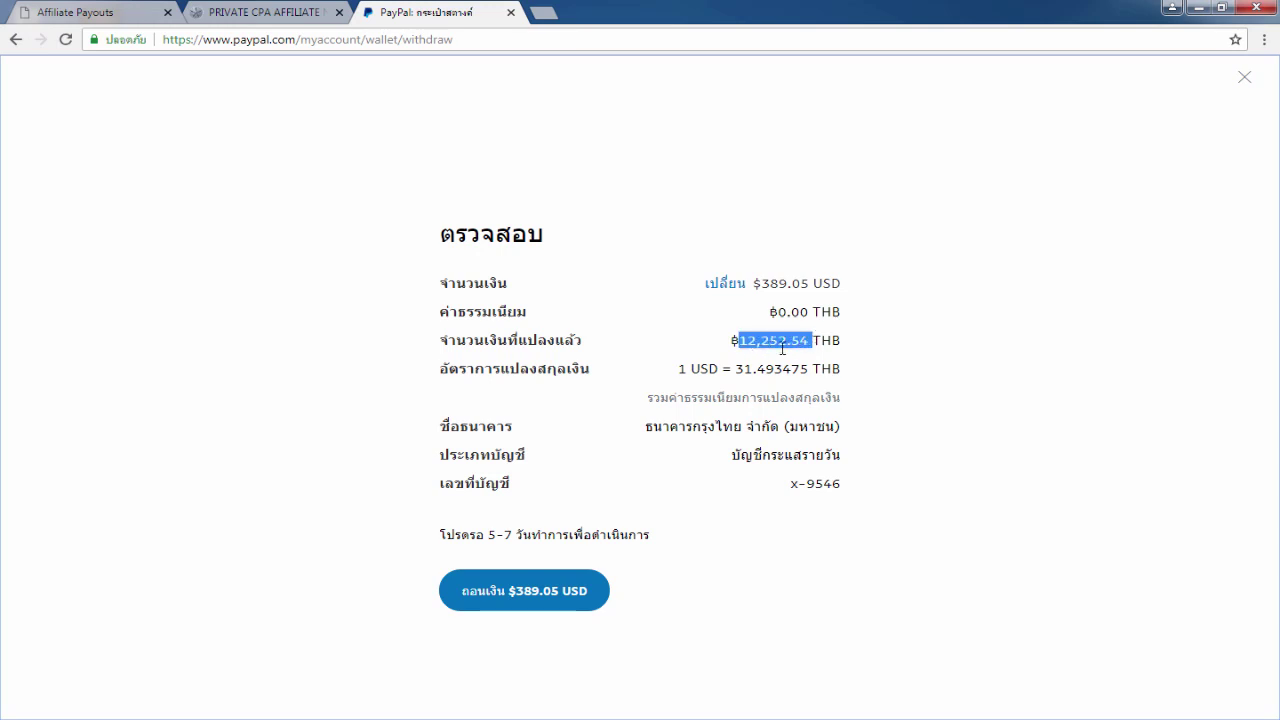
left_click(760, 341)
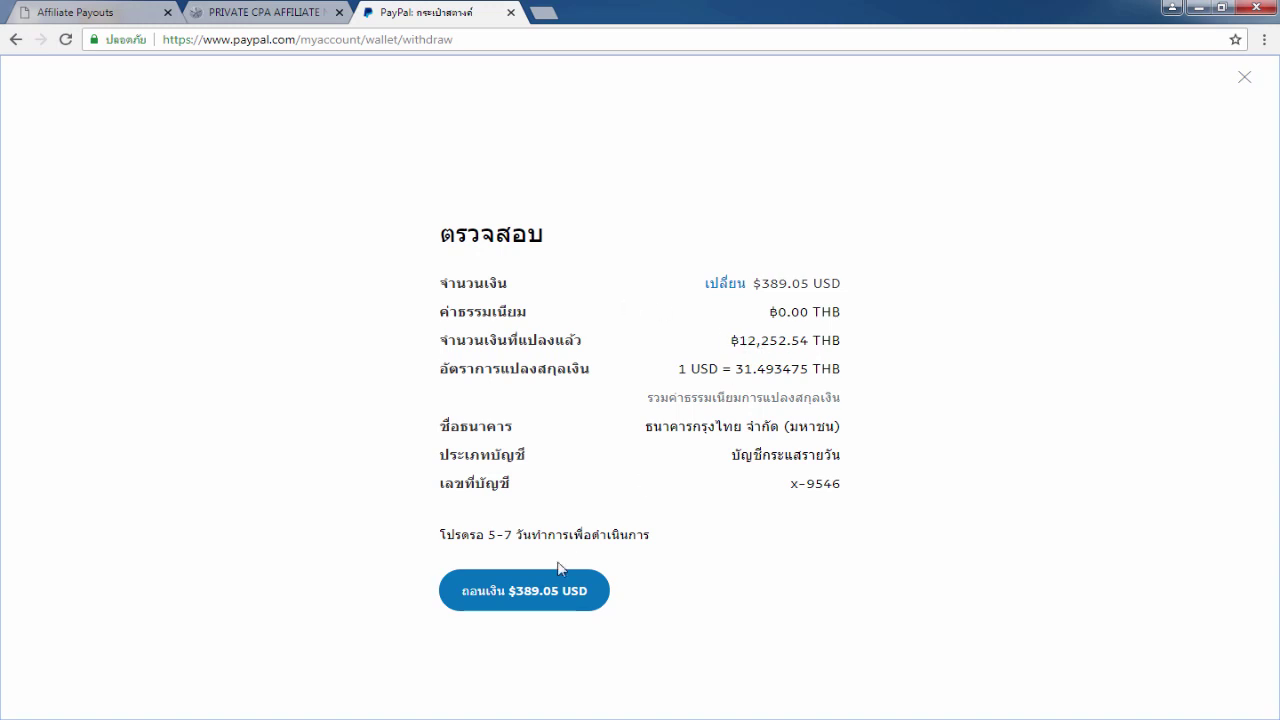
left_click(534, 591)
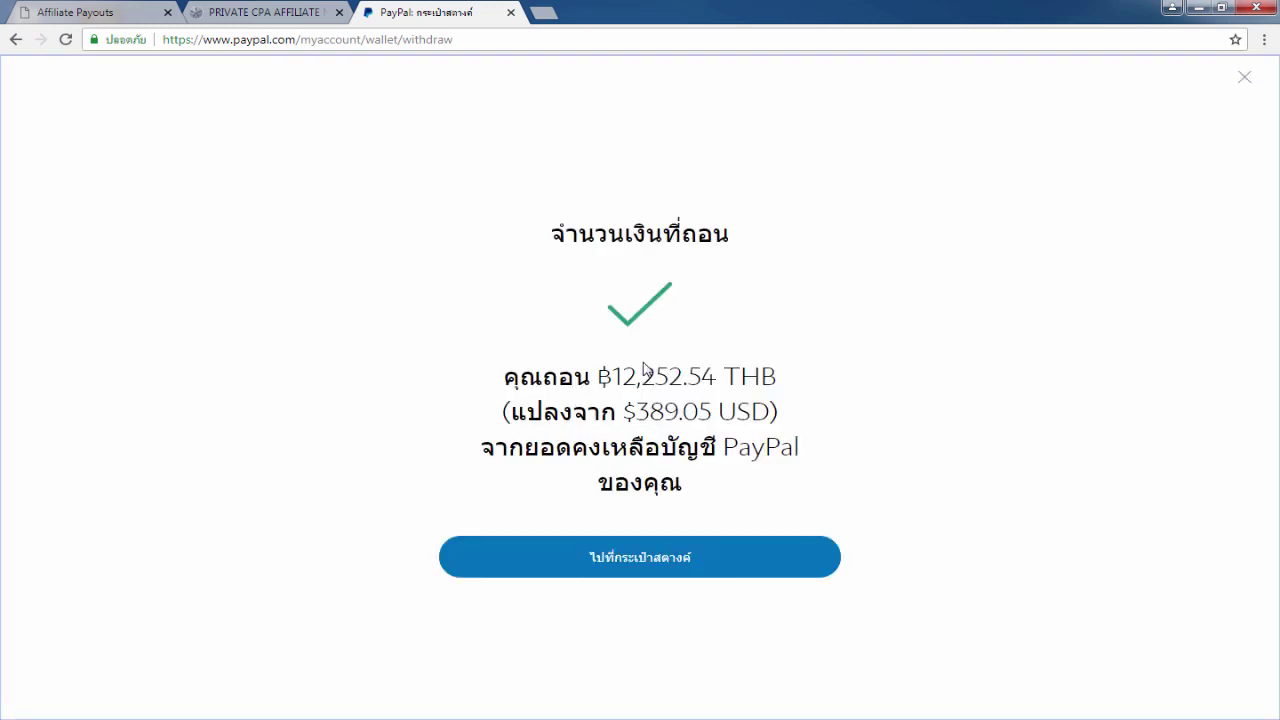
- Read the withdrawn baht amount in the confirmation, and return to the account summary to check the remaining PayPal balance
left_click_drag(522, 380, 777, 376)
left_click(546, 451)
left_click_drag(575, 376, 740, 374)
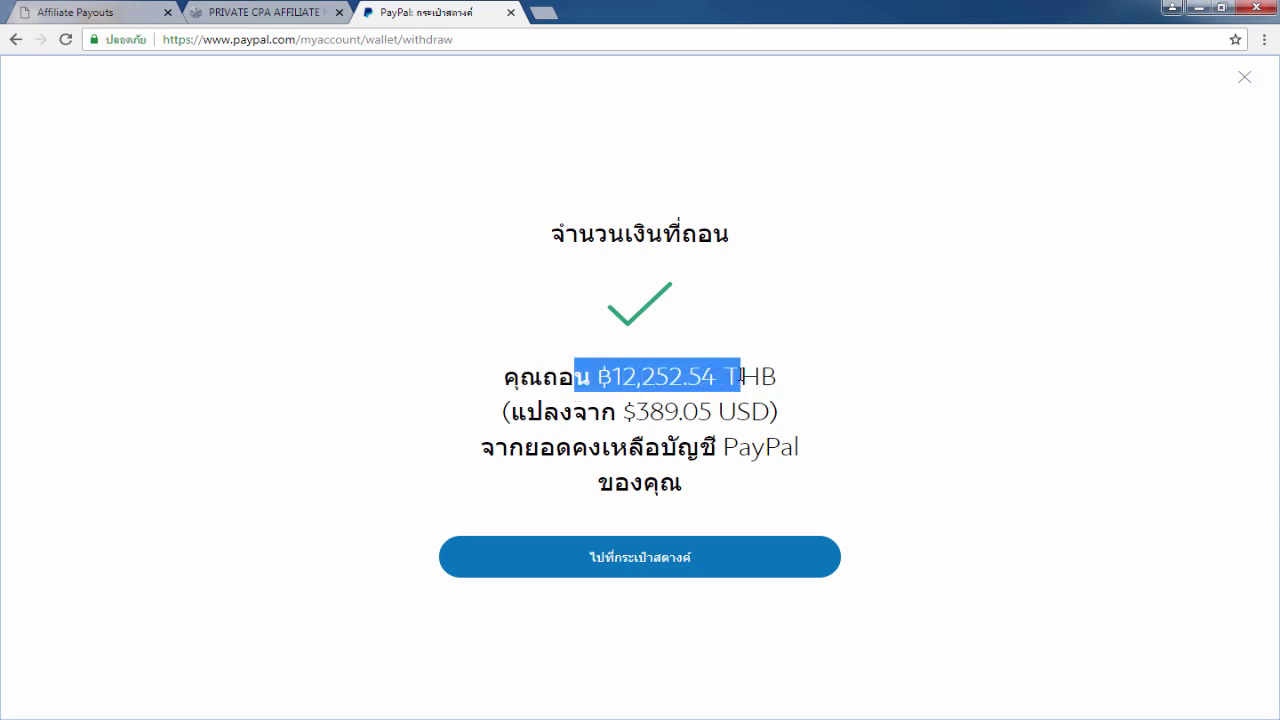
left_click(715, 377)
left_click(620, 567)
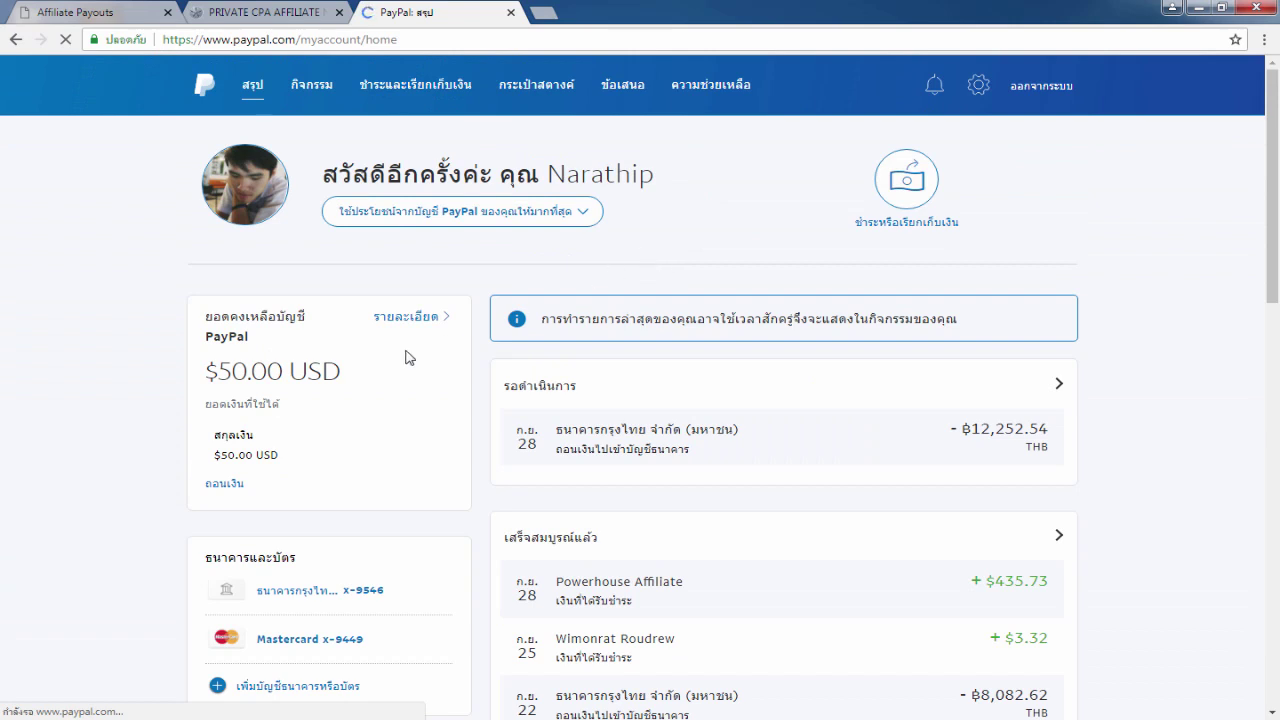
left_click_drag(217, 370, 305, 384)
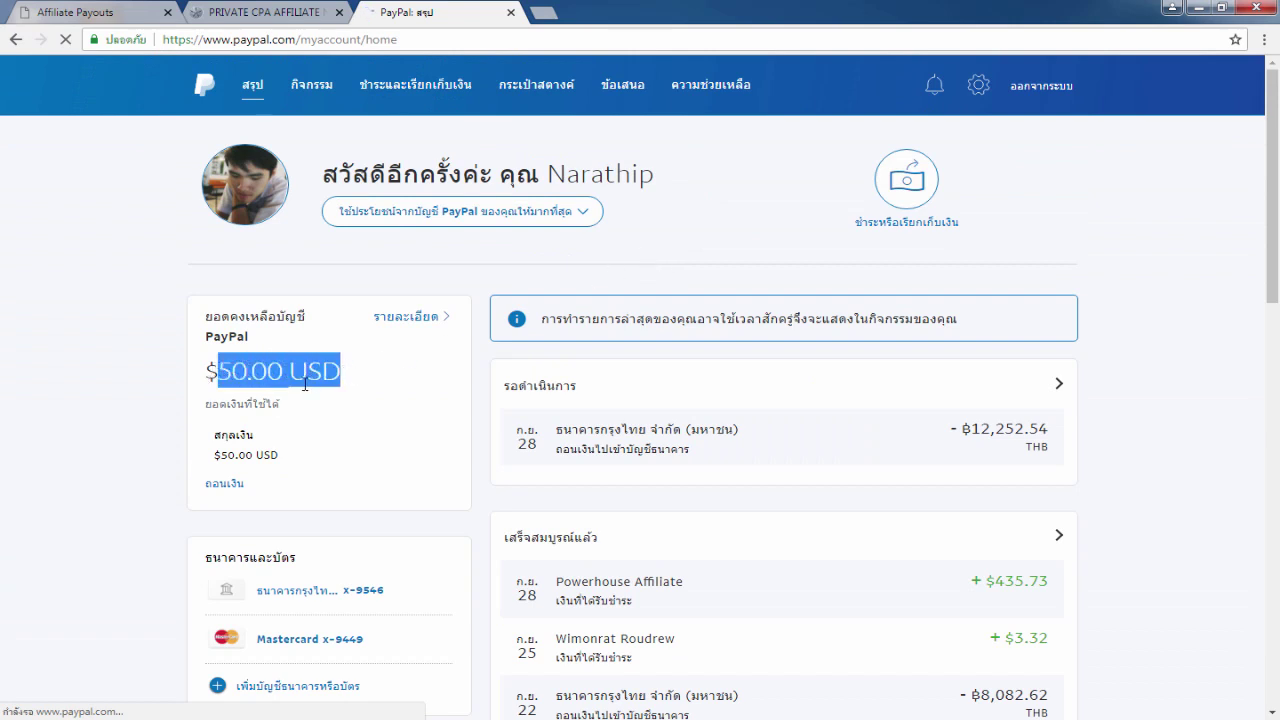